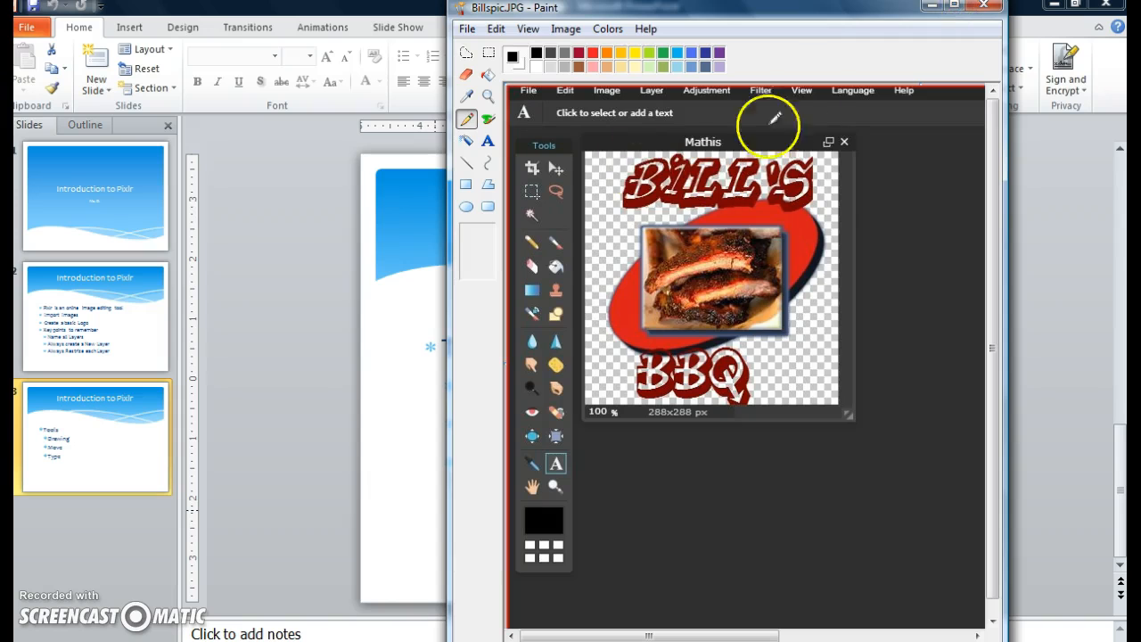
- Enlarge the sample logo picture Billspic.JPG in Paint to examine its layers and design, and minimize it
left_click(953, 7)
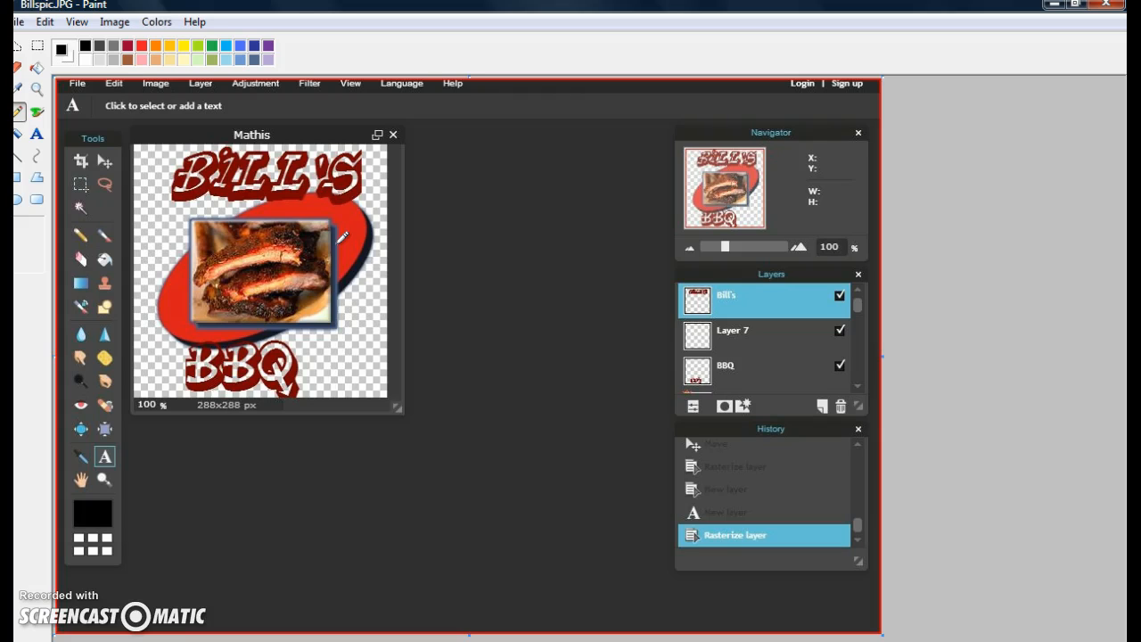
left_click(1054, 6)
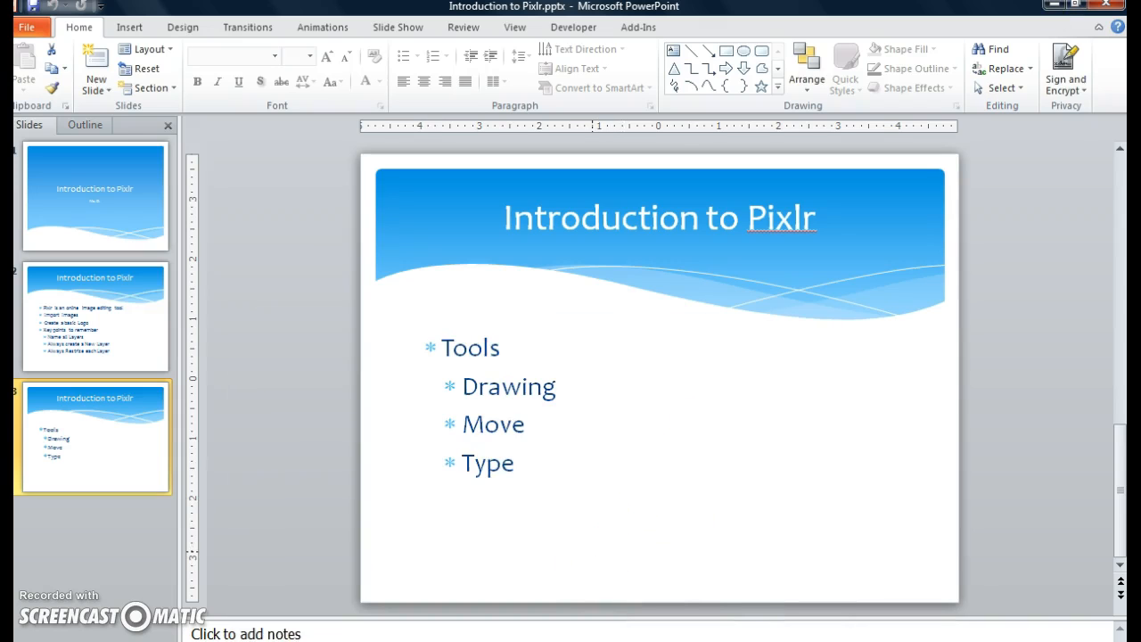
- Switch to the browser on pixlr.com and launch the Pixlr Editor web app
left_click(243, 640)
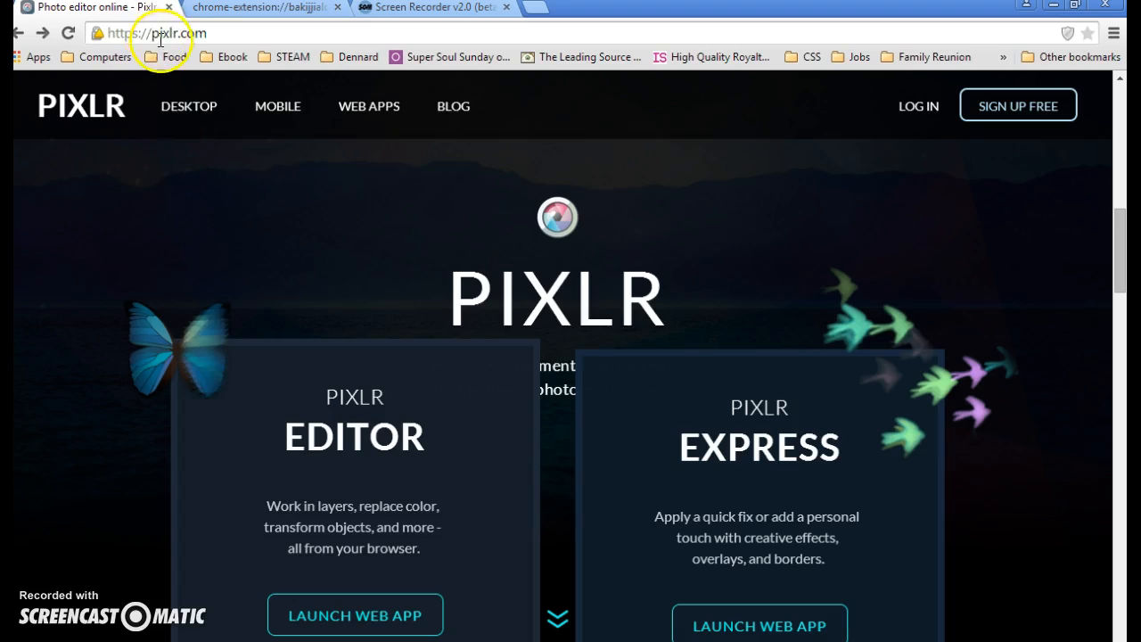
scroll(473, 480, "down", 3)
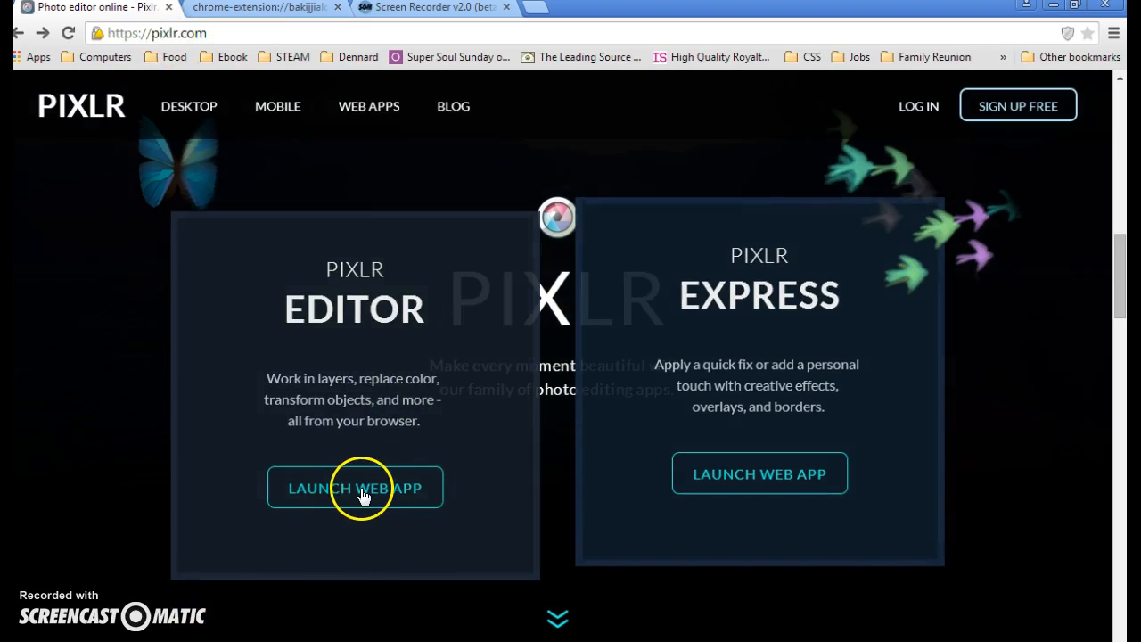
left_click(361, 496)
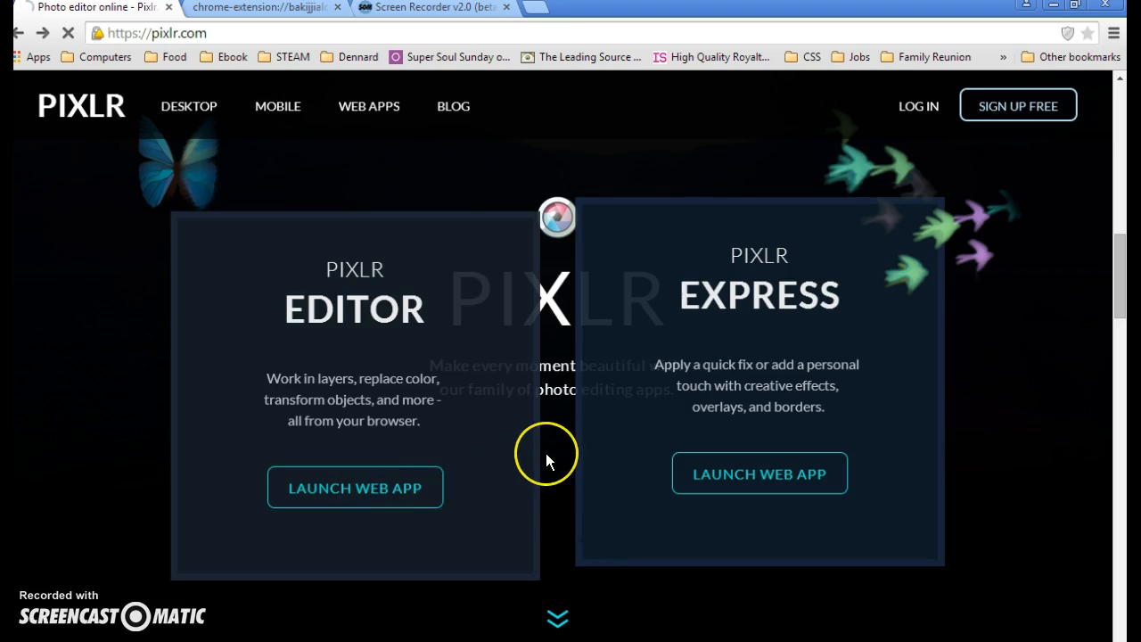
left_click(365, 484)
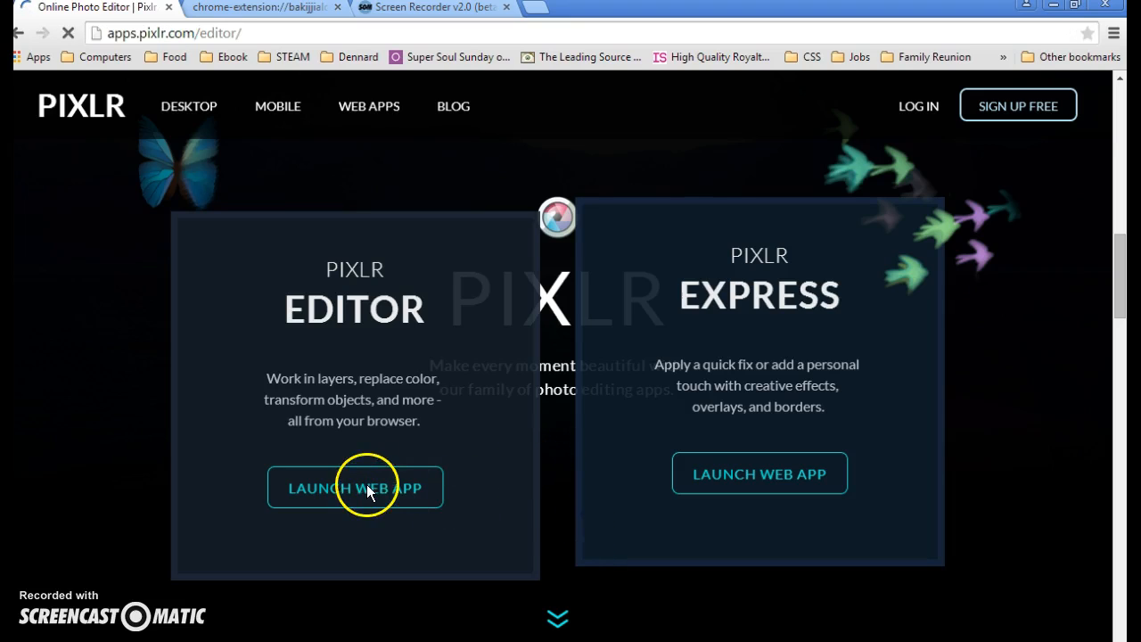
left_click(497, 511)
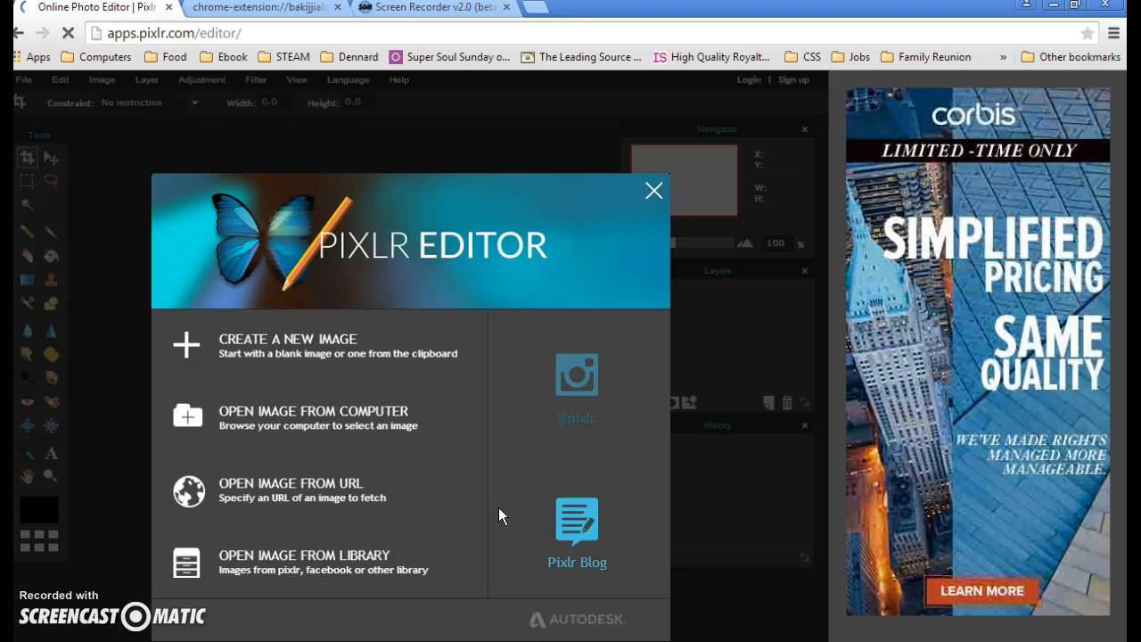
- Start creating a new image and name it Bill
left_click(299, 350)
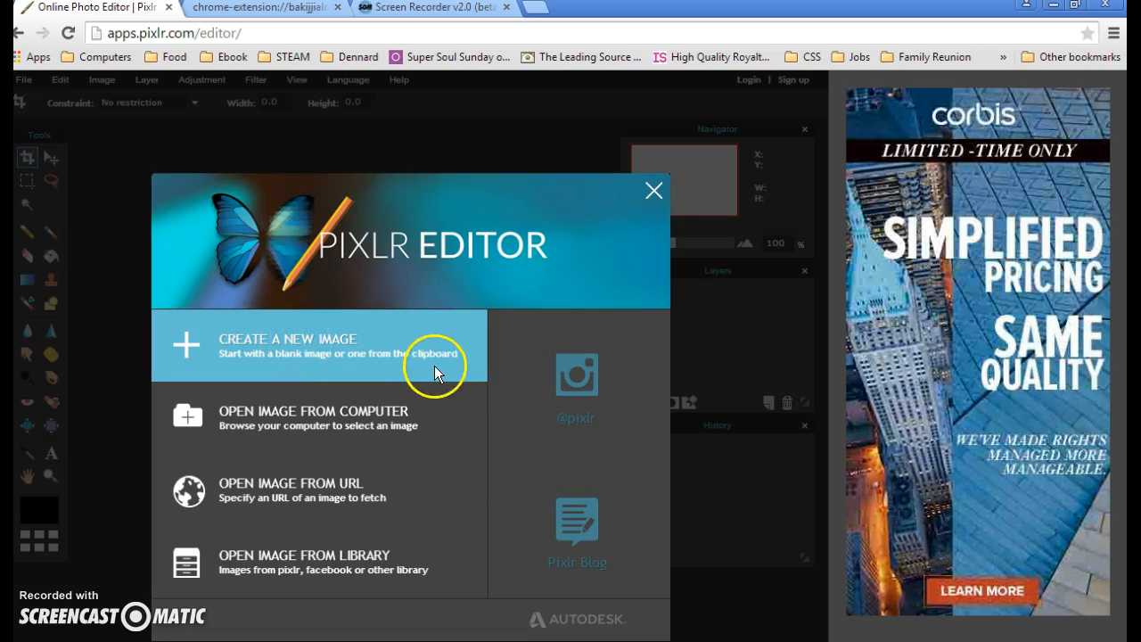
left_click(332, 341)
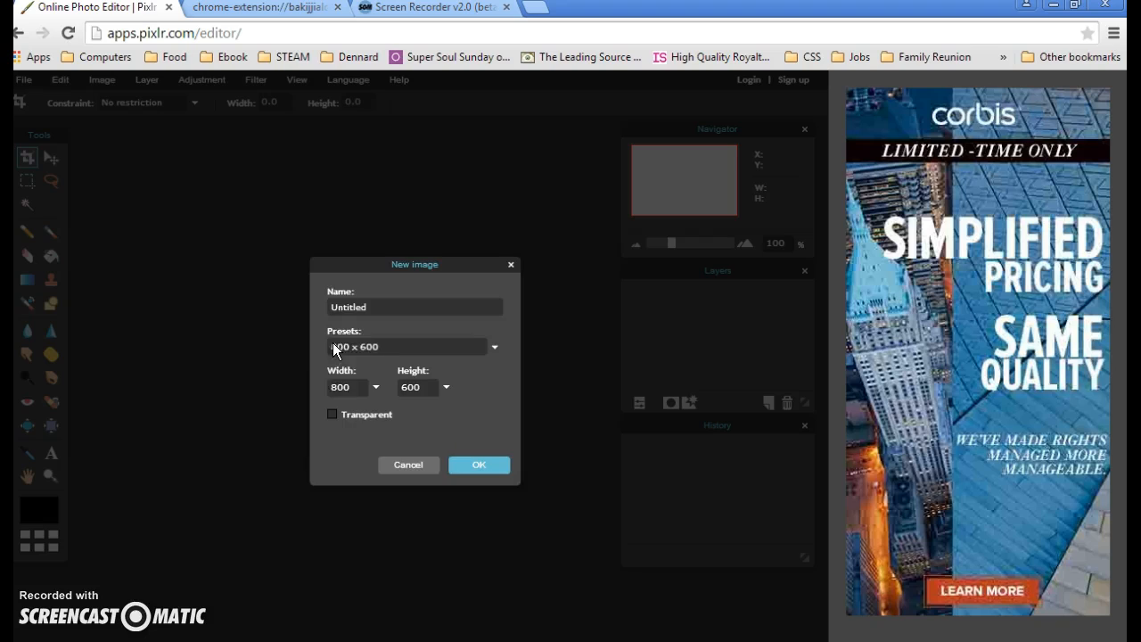
left_click(376, 307)
key("BackSpace")
key("BackSpace")
key("BackSpace")
key("BackSpace")
key("BackSpace")
key("BackSpace")
key("BackSpace")
key("BackSpace")
type("bill")
key("BackSpace")
key("BackSpace")
type("Bill")
- Set the new image to 288 pixels wide and 288 pixels high with a transparent background, and create it
type("288")
left_click(432, 388)
key("BackSpace")
key("BackSpace")
key("BackSpace")
type("288")
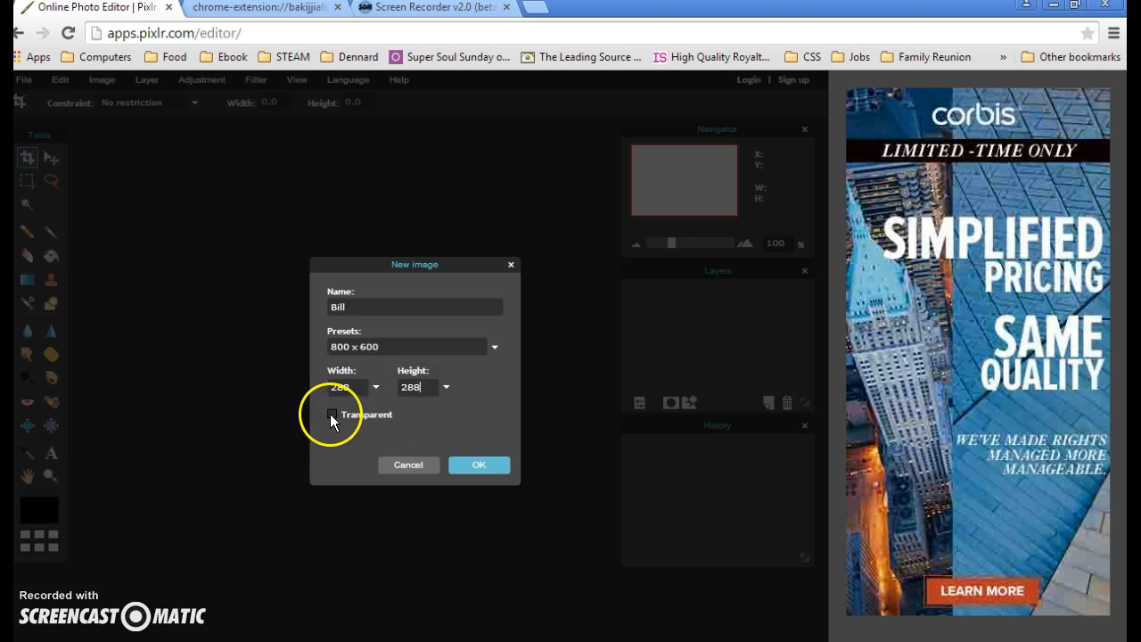
left_click(331, 416)
left_click(479, 464)
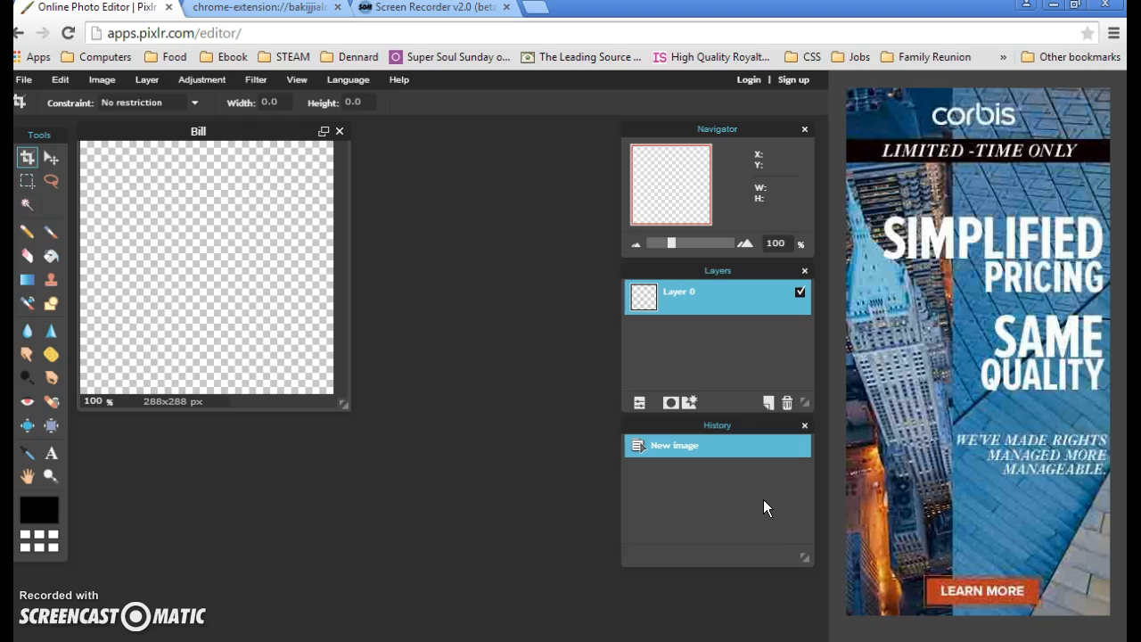
- Rename the image's only layer as Background
left_click(678, 301)
left_click(678, 301)
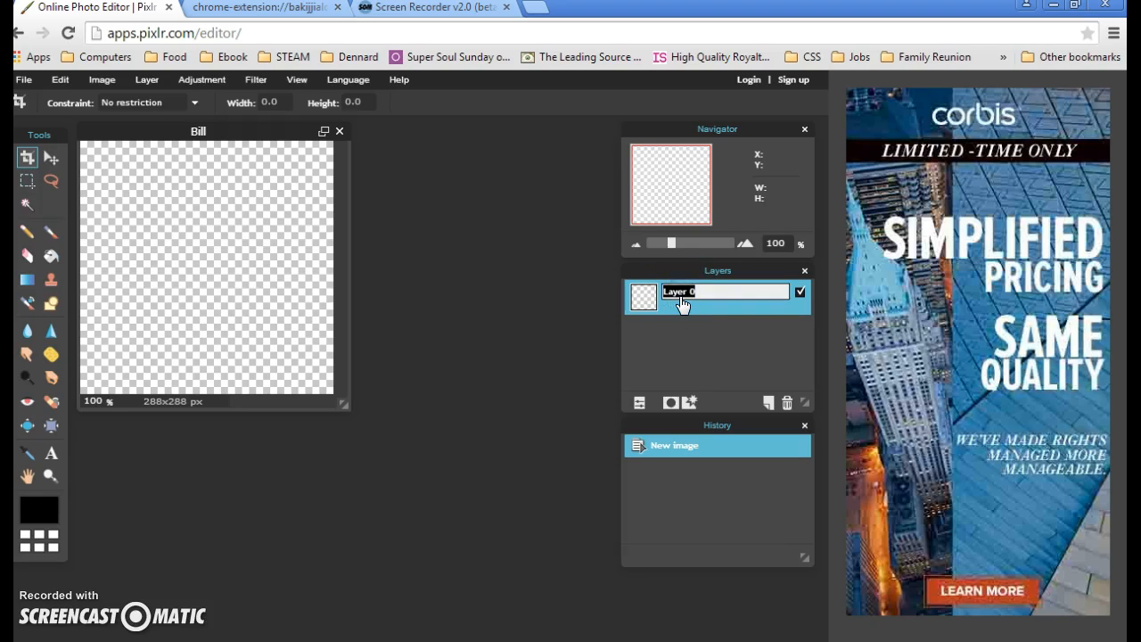
type("Background")
left_click(655, 362)
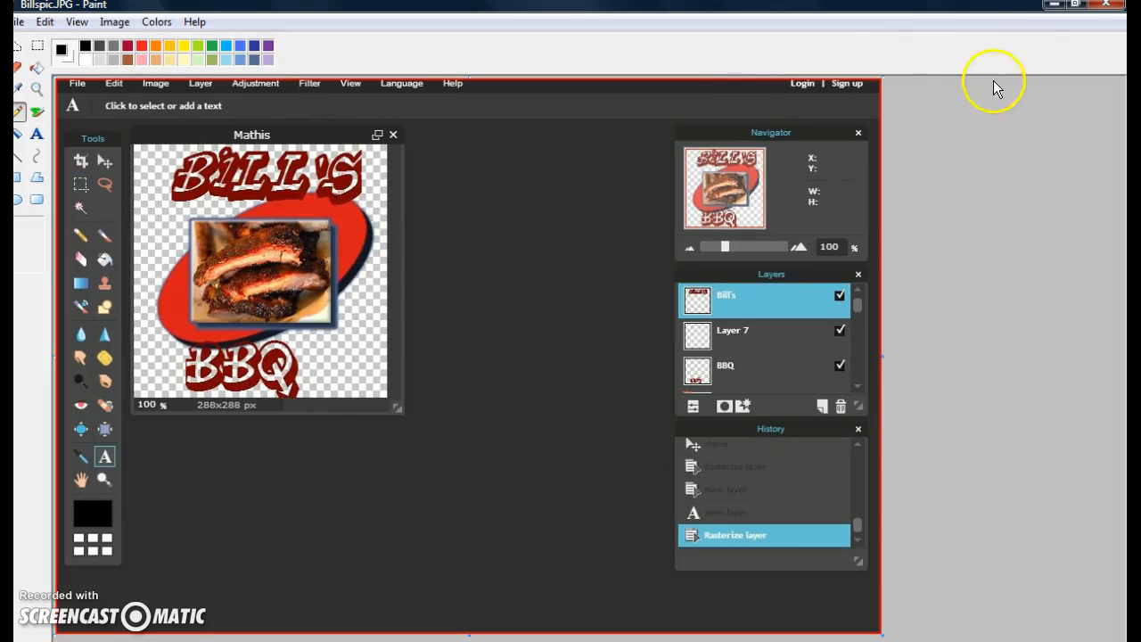
- Return to the Pixlr image and draw a wide filled ellipse in red (fa0905) across the upper part of the canvas
left_click(1053, 5)
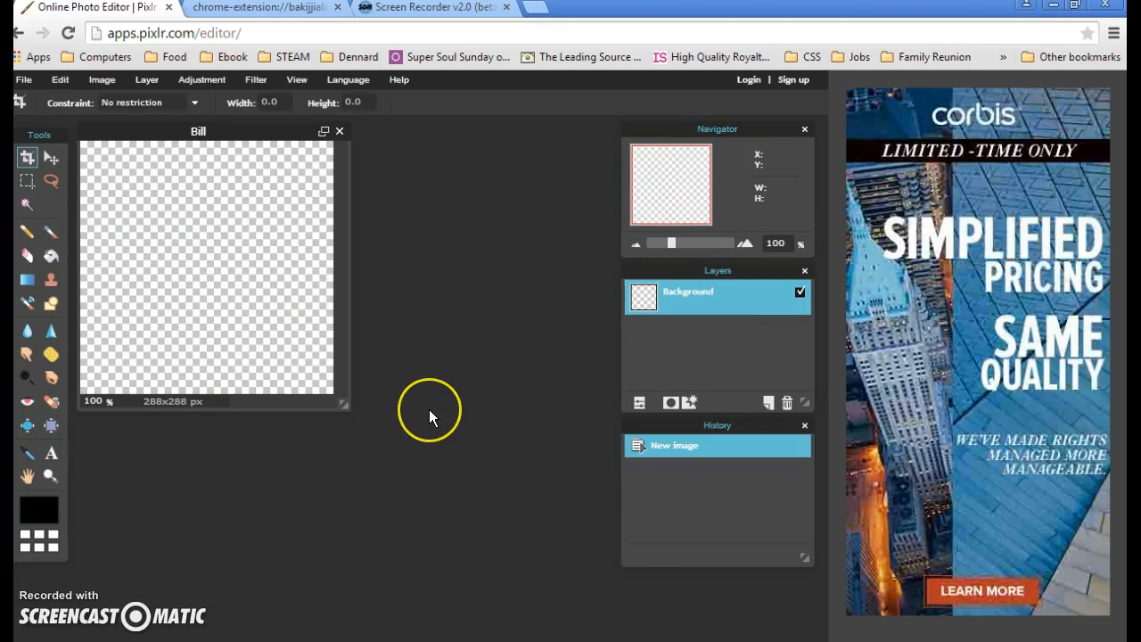
left_click(52, 303)
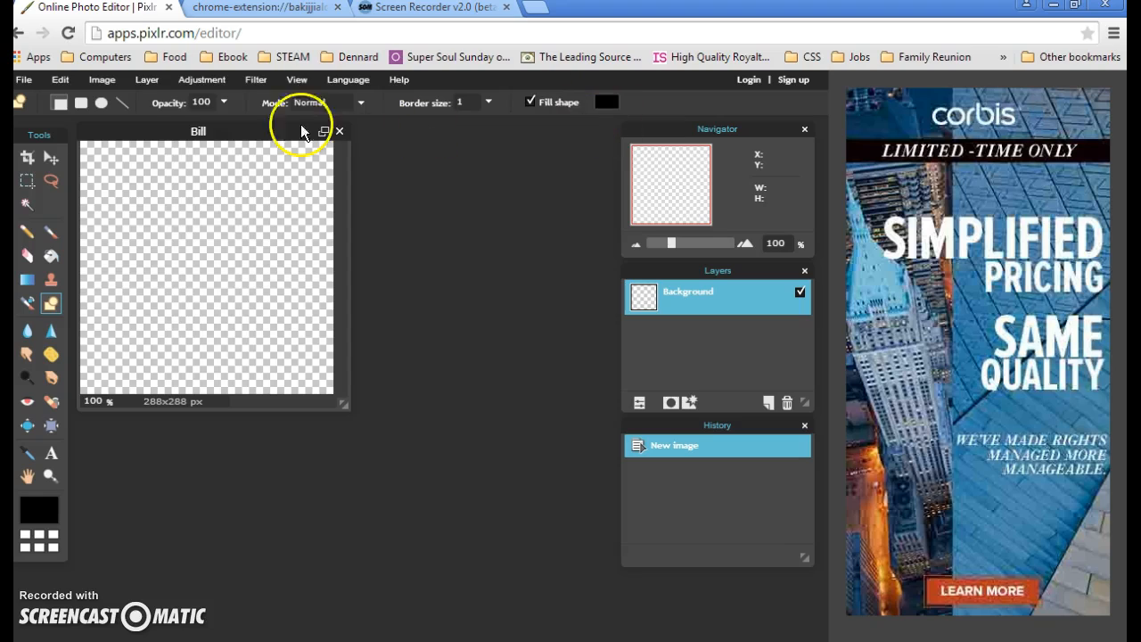
left_click(102, 103)
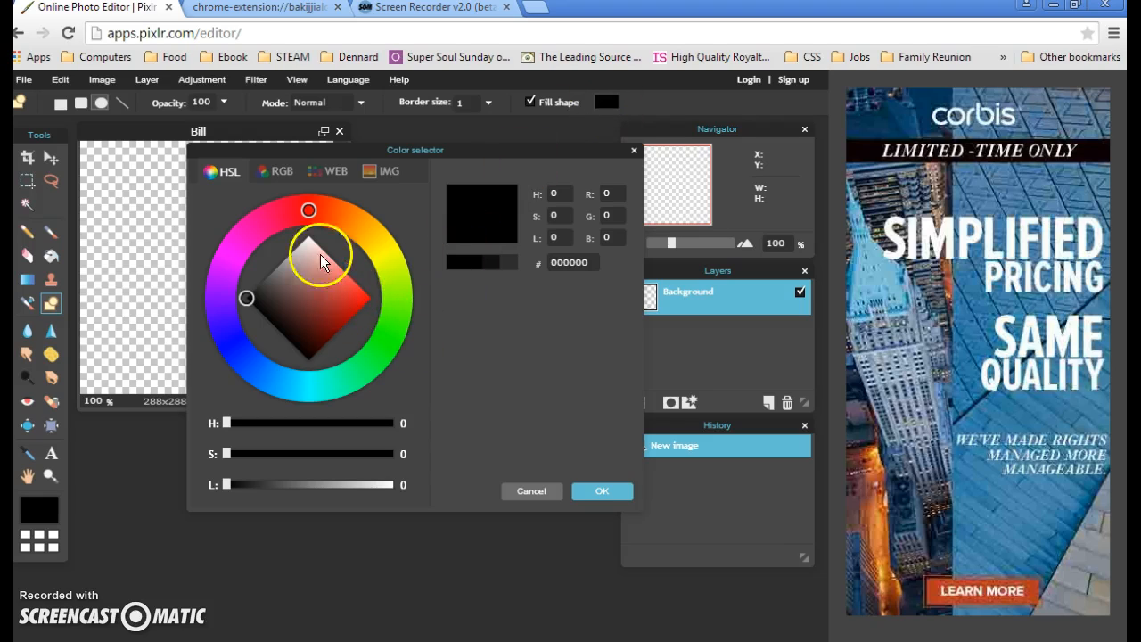
left_click_drag(309, 214, 325, 217)
left_click_drag(249, 297, 370, 298)
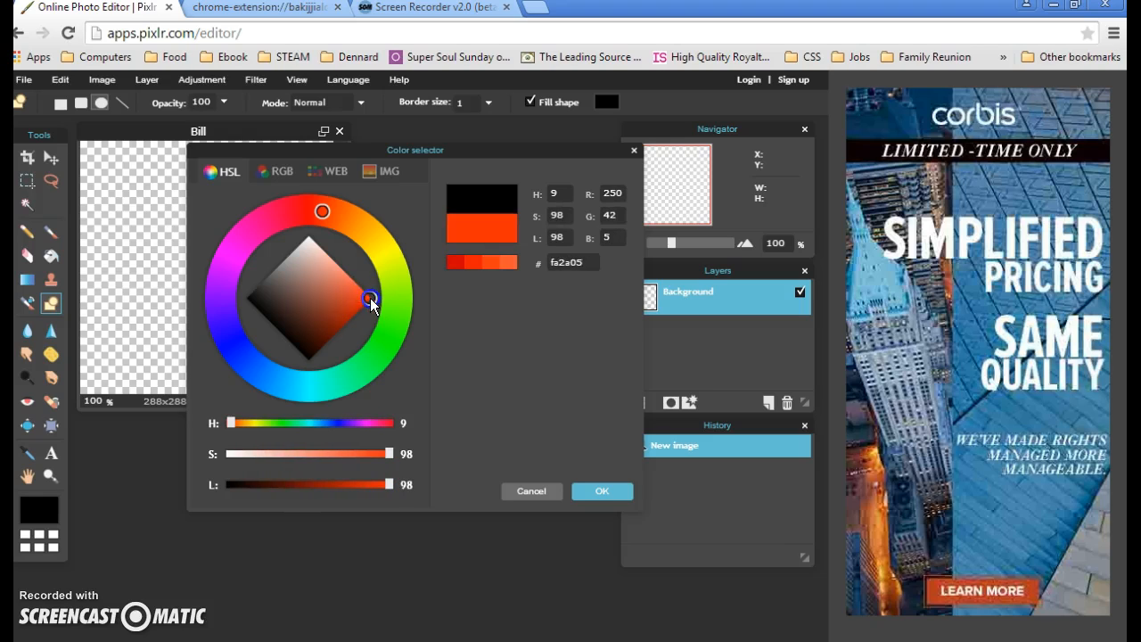
left_click_drag(319, 209, 309, 210)
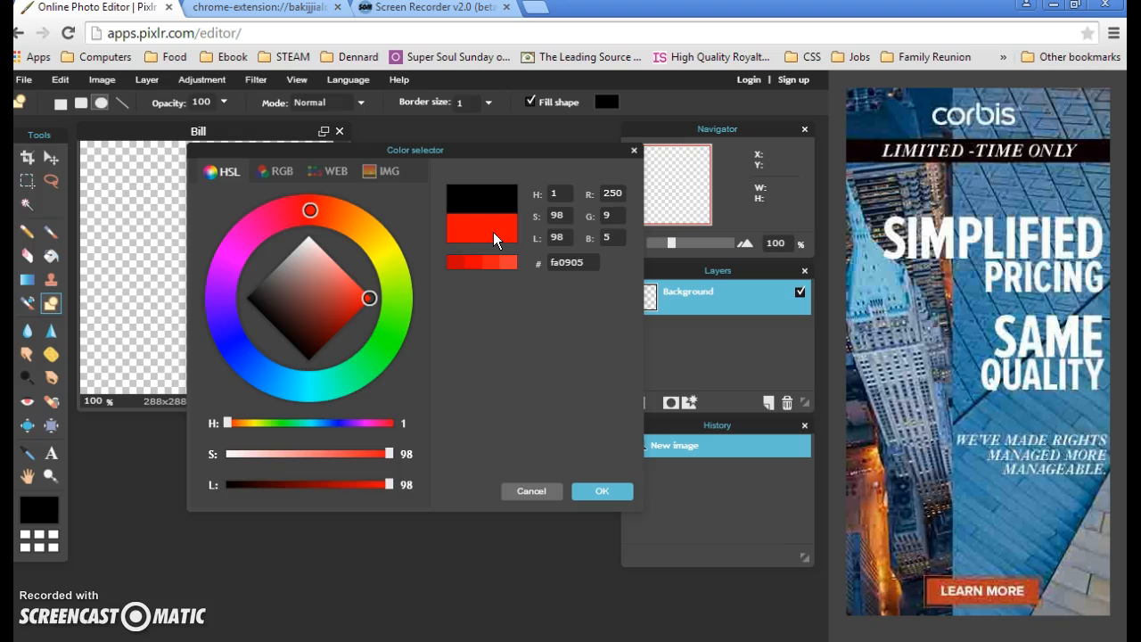
left_click(600, 492)
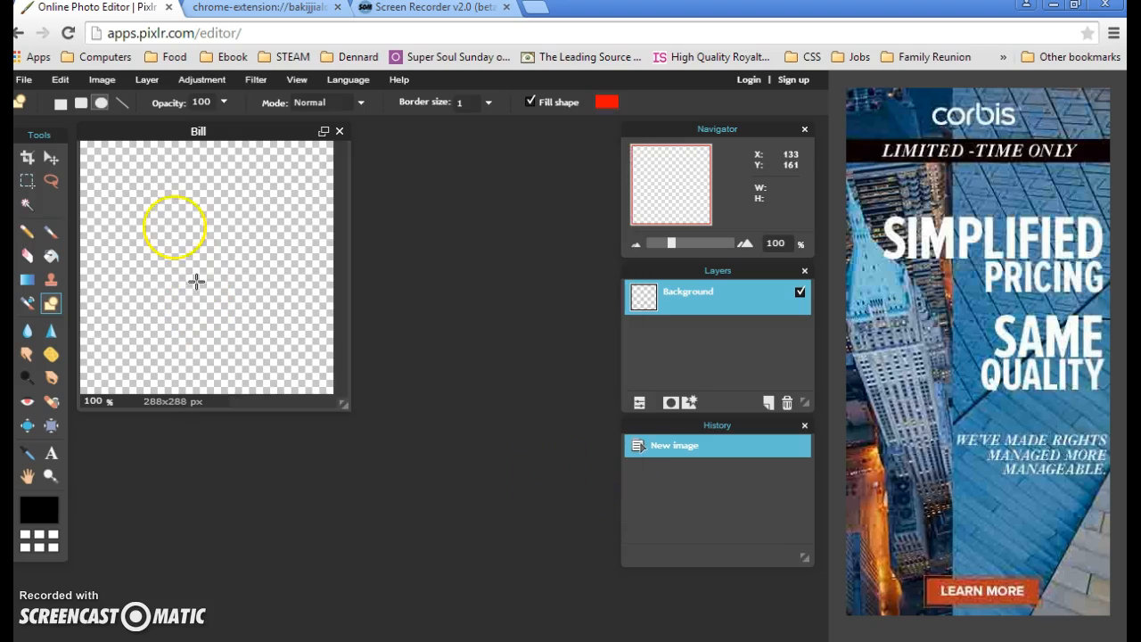
left_click_drag(121, 176, 326, 284)
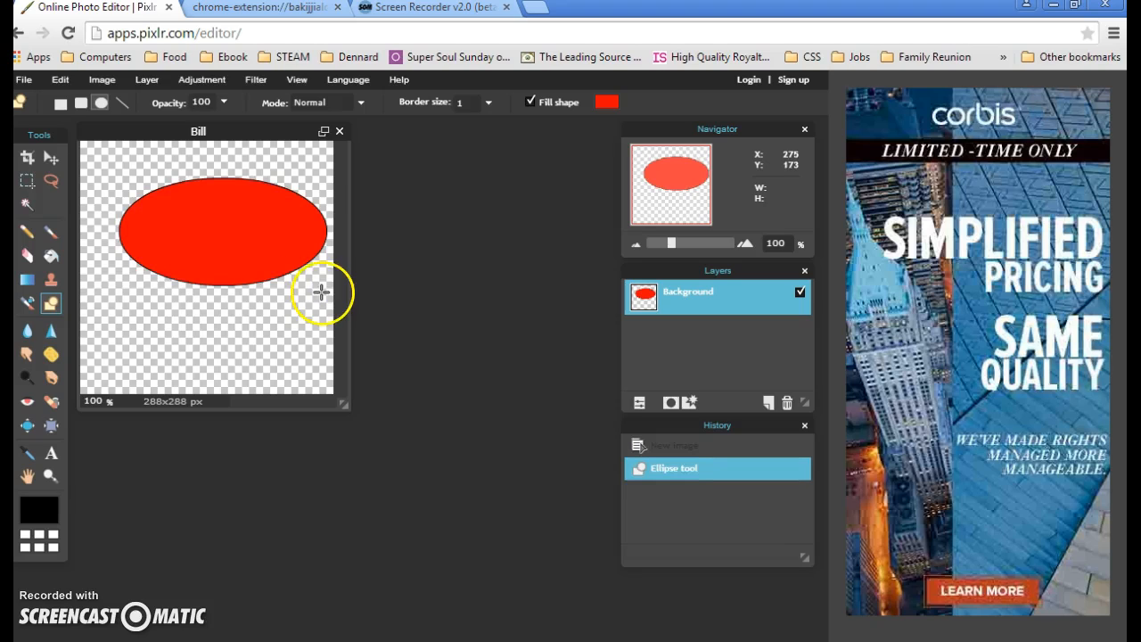
- Move the red ellipse around the canvas and place it near the middle
left_click(50, 158)
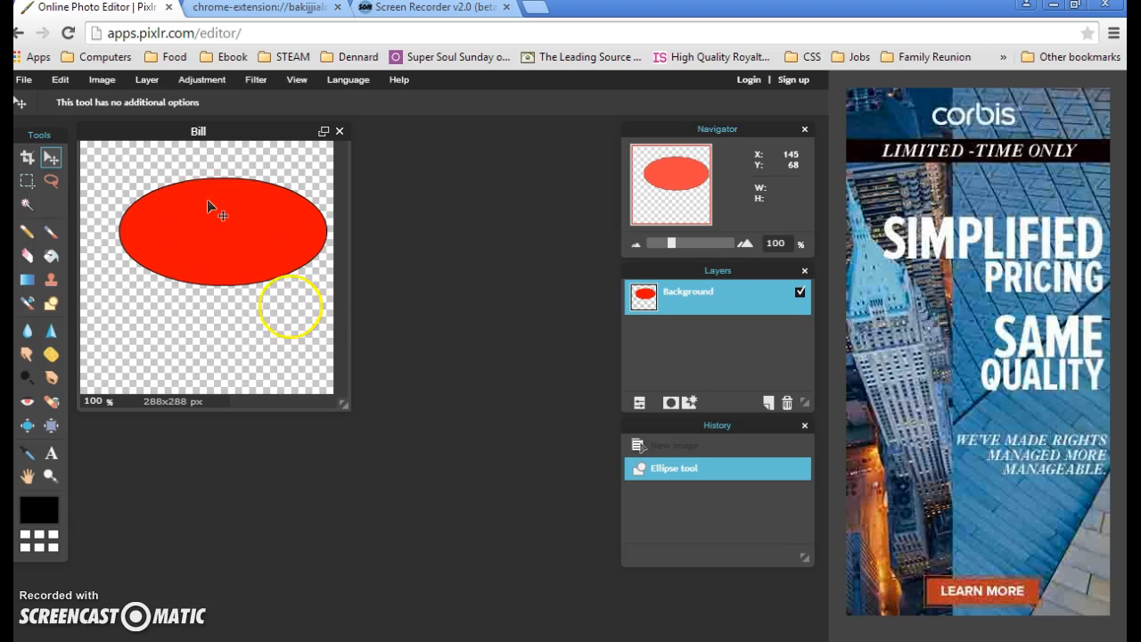
left_click_drag(207, 199, 415, 212)
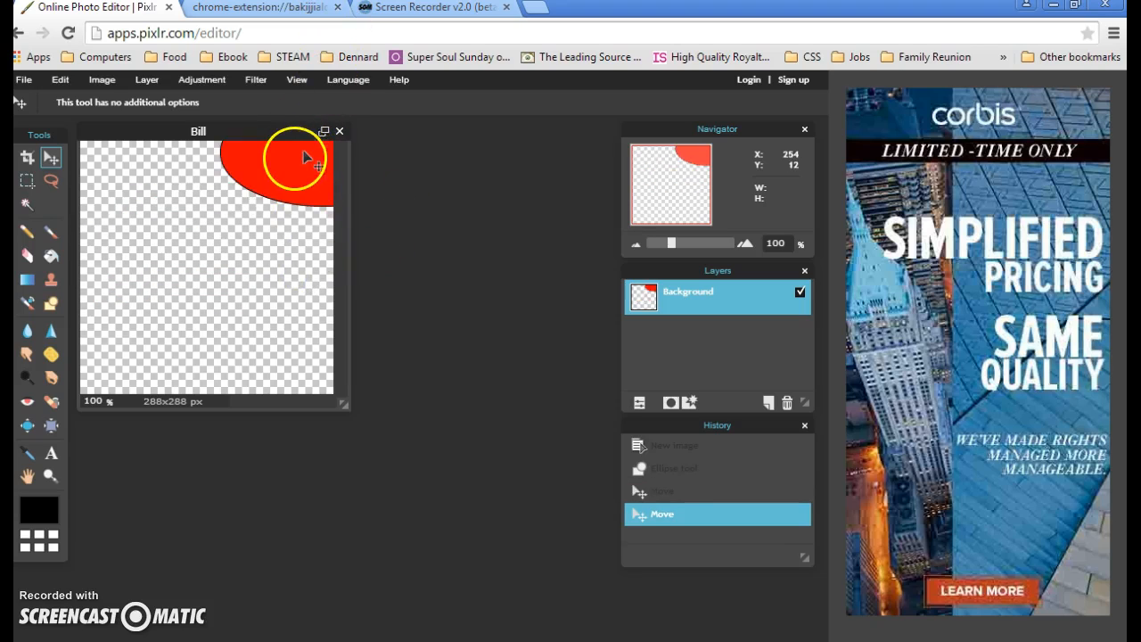
left_click_drag(300, 152, 177, 267)
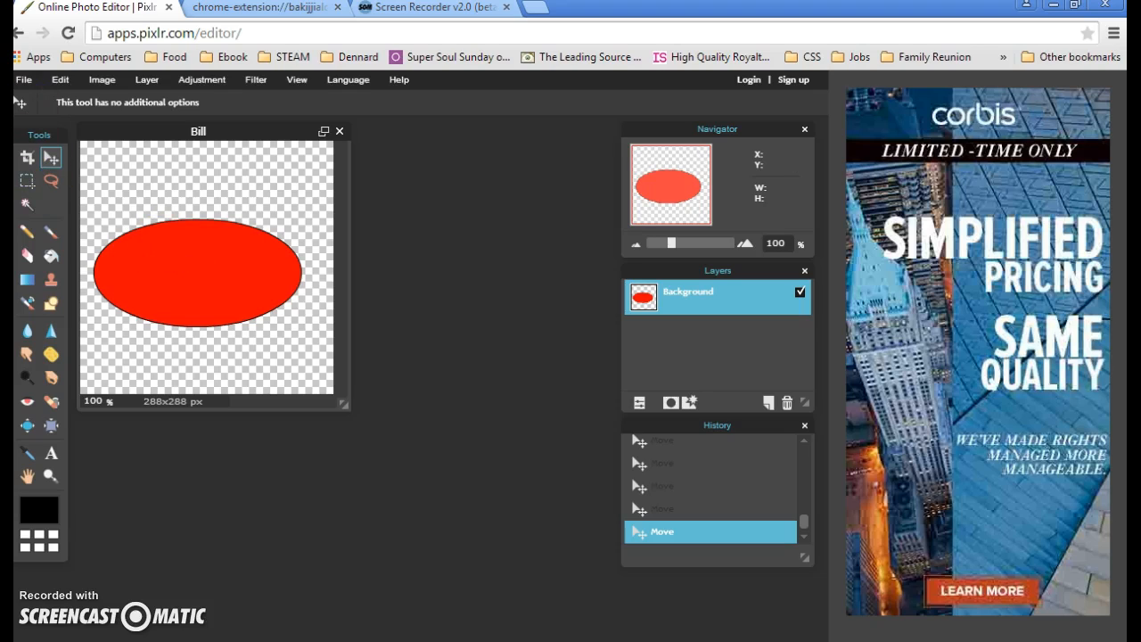
- Rotate the ellipse counter-clockwise with Free transform so its right end tilts upward, and rasterize the Background layer
left_click(61, 80)
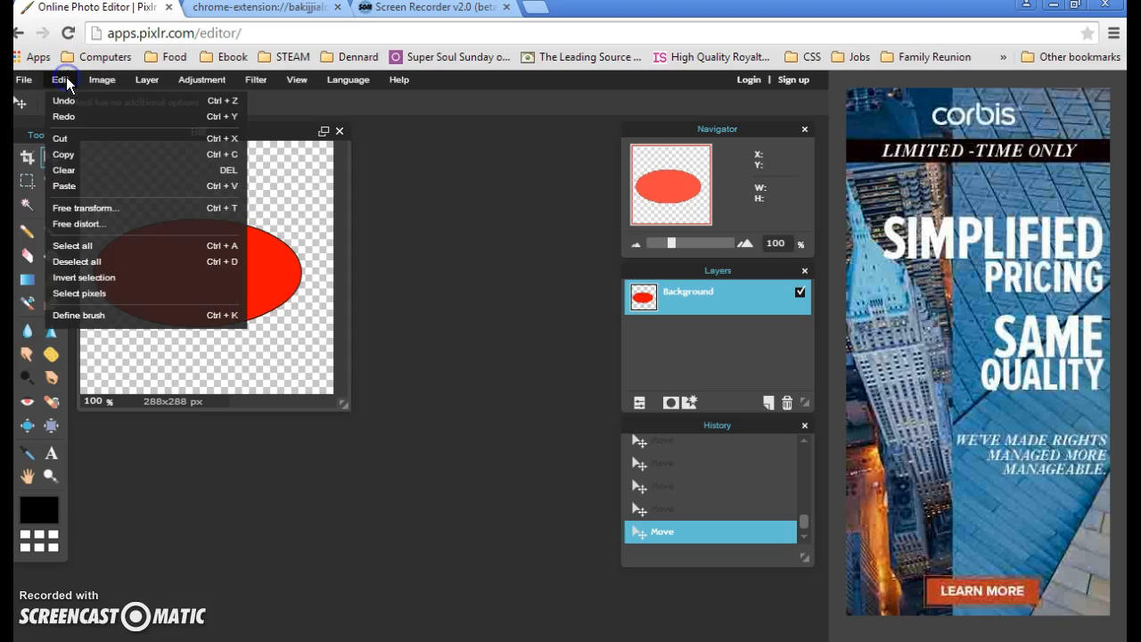
left_click(82, 208)
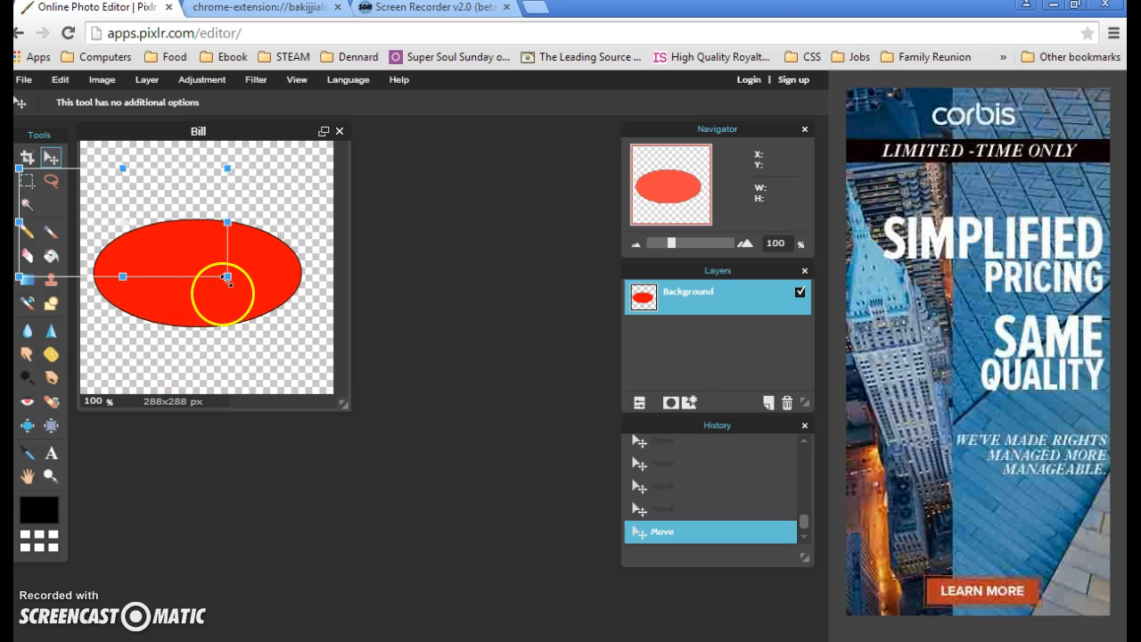
left_click_drag(220, 294, 251, 237)
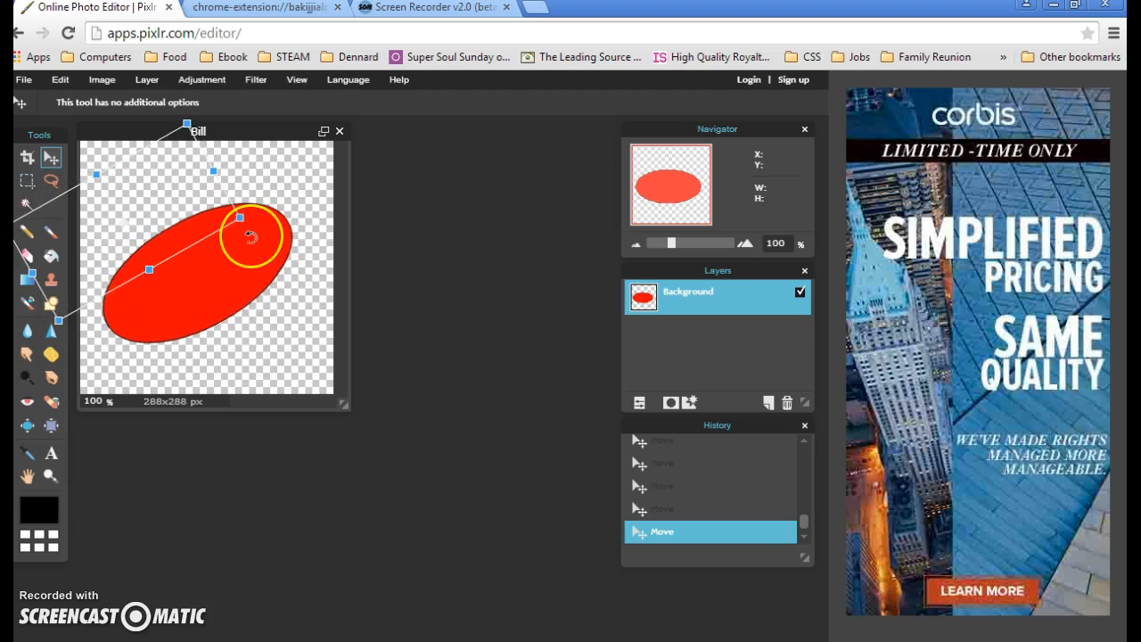
key("Return")
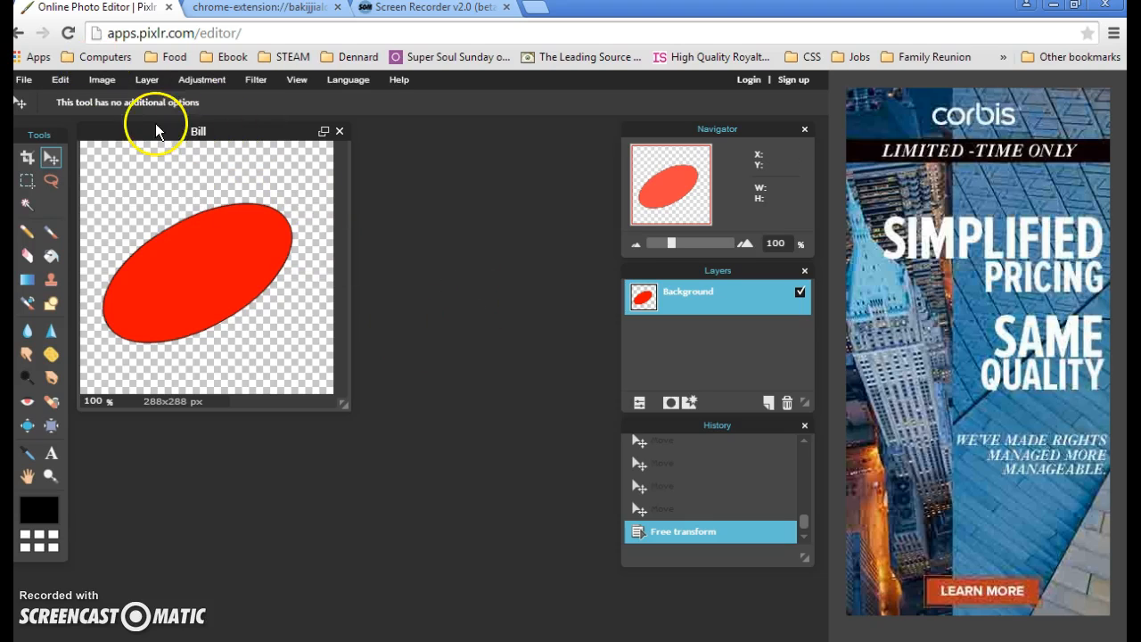
left_click(148, 82)
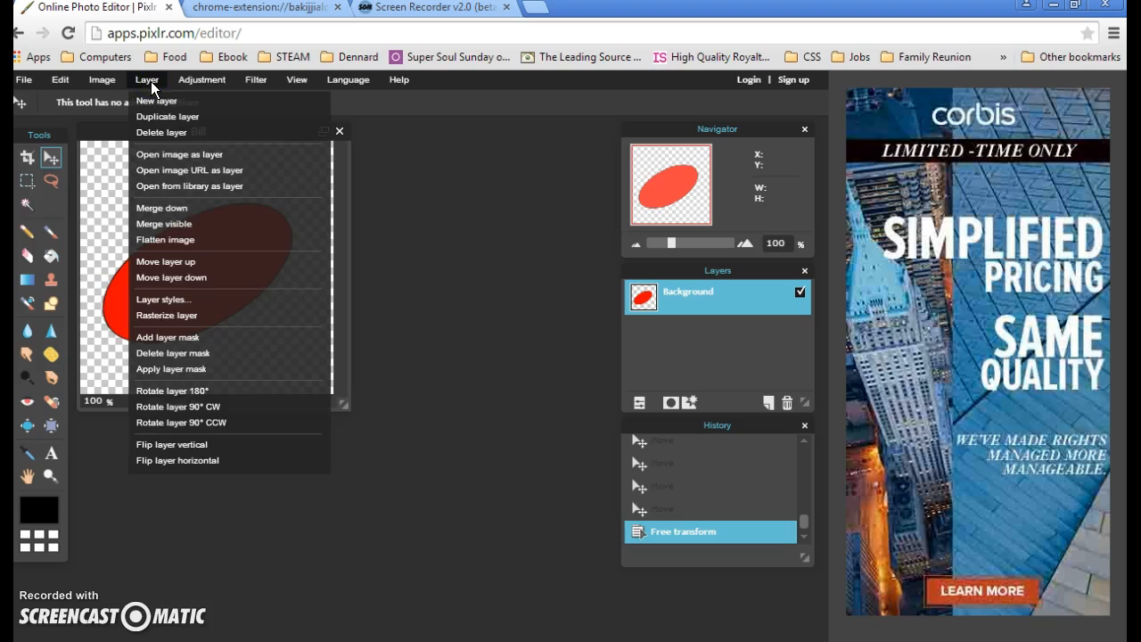
left_click(182, 317)
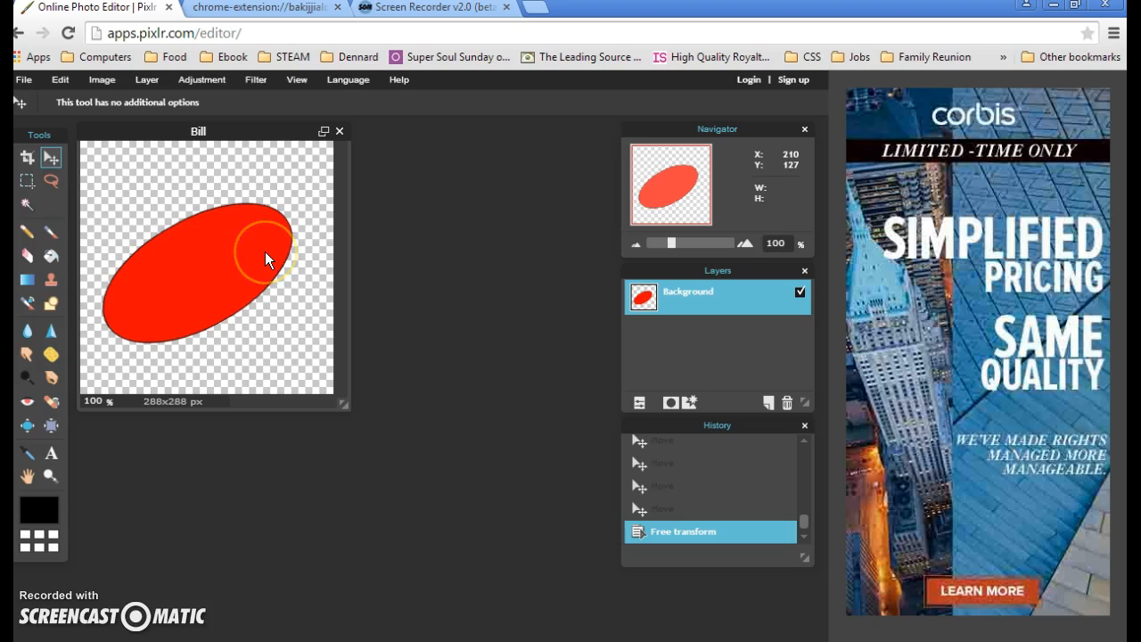
- Add a new layer above Background and name it Image BBQ Ribs
left_click(147, 79)
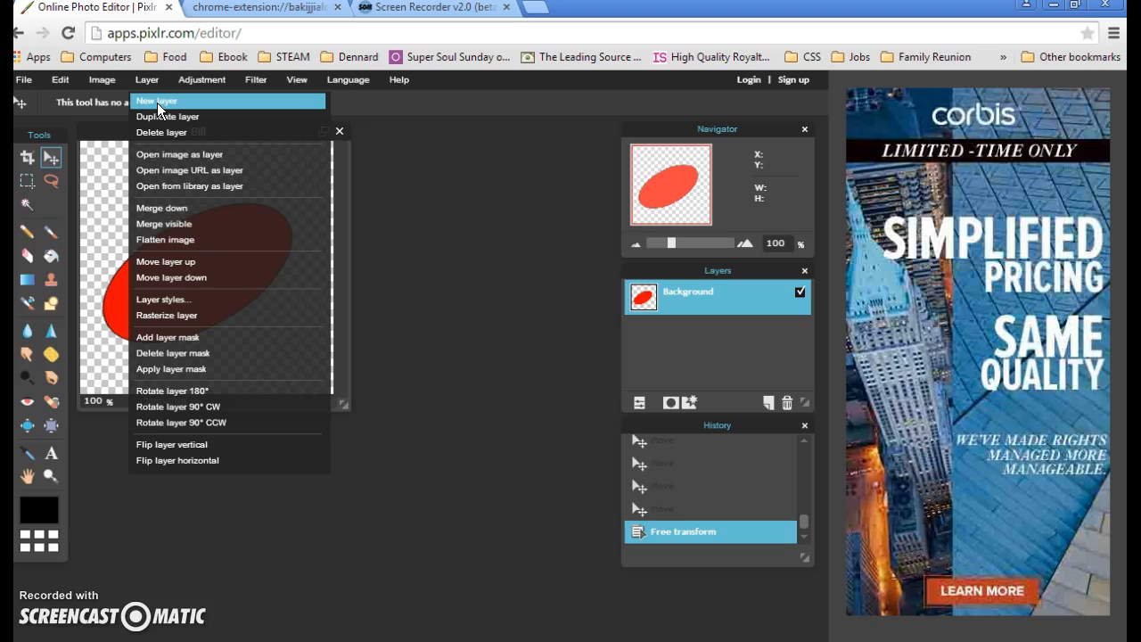
left_click(158, 106)
left_click(686, 297)
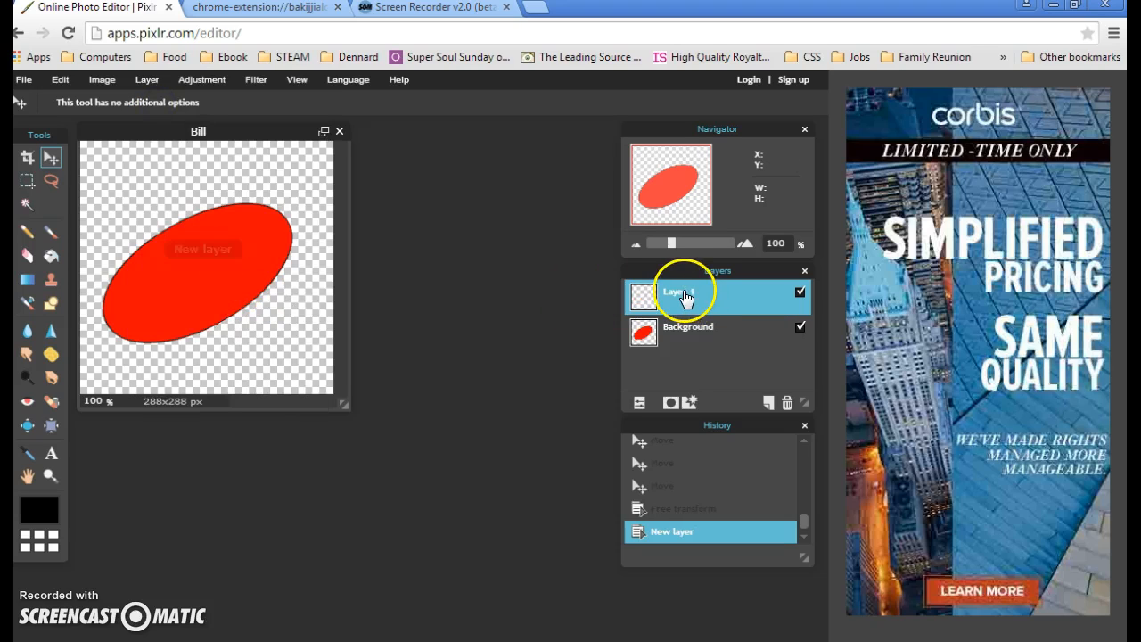
double_click(682, 294)
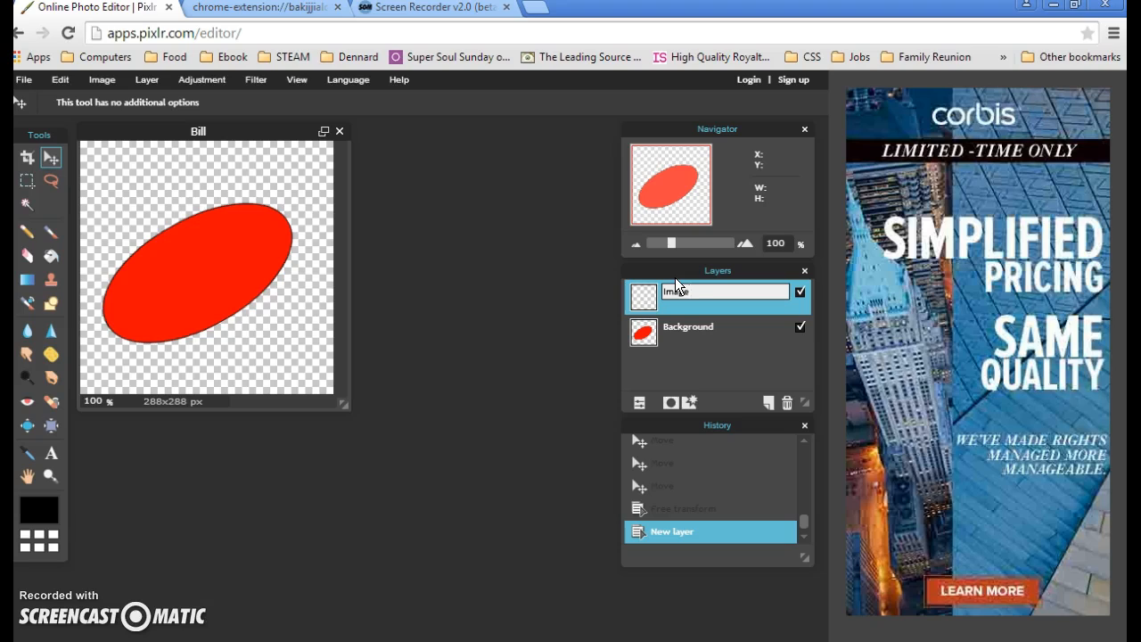
type("Image BBQ Ribs")
left_click(545, 366)
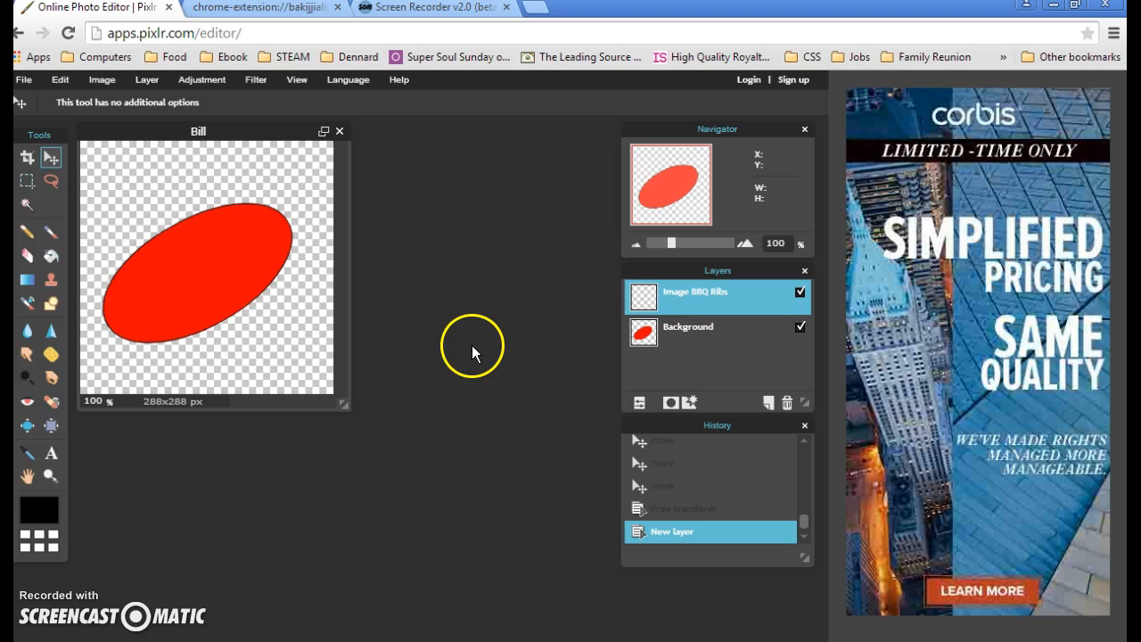
- Open BillsBBQ.jpg from the Desktop as a new layer over the ellipse
left_click(147, 79)
left_click(177, 157)
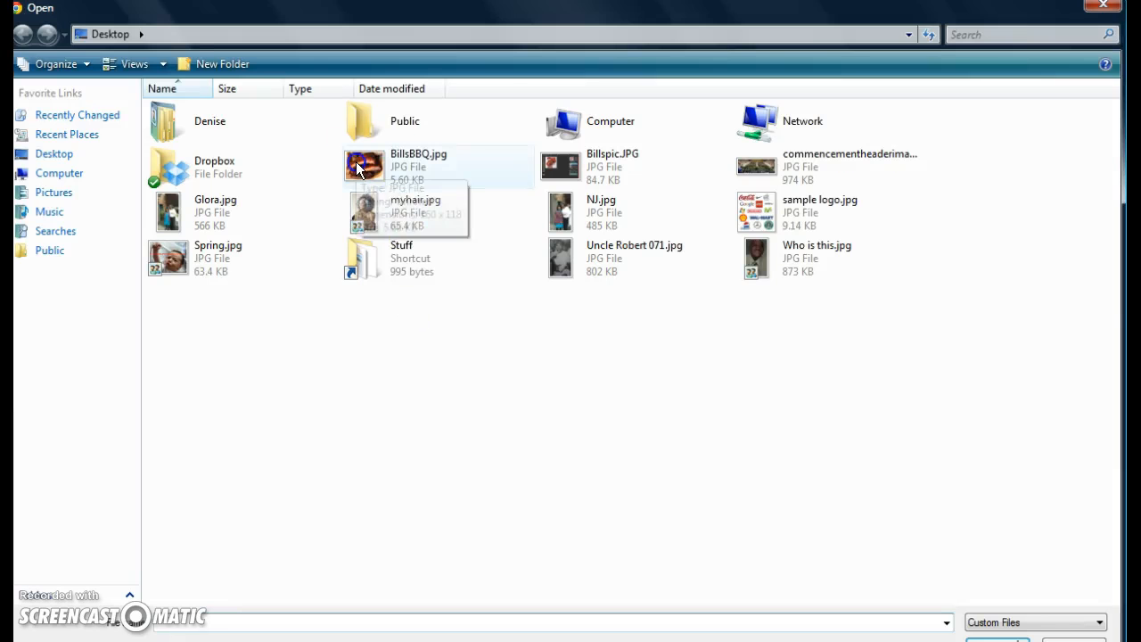
double_click(357, 163)
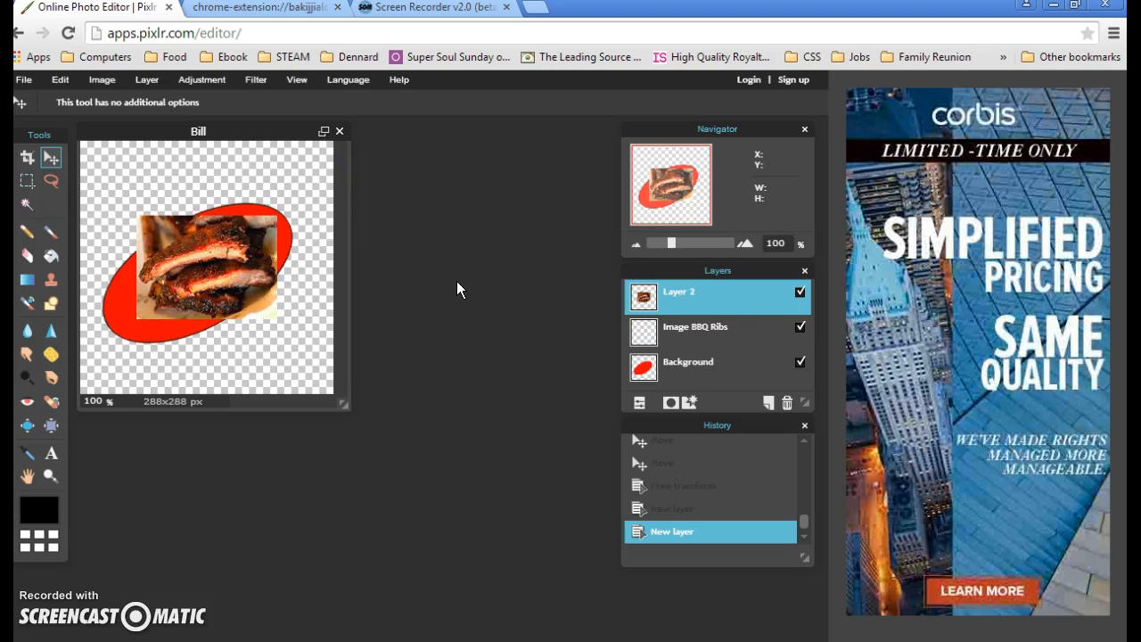
- Add Drop shadow, Bevel and Outer glow layer styles to the ribs picture on Layer 2
left_click(689, 406)
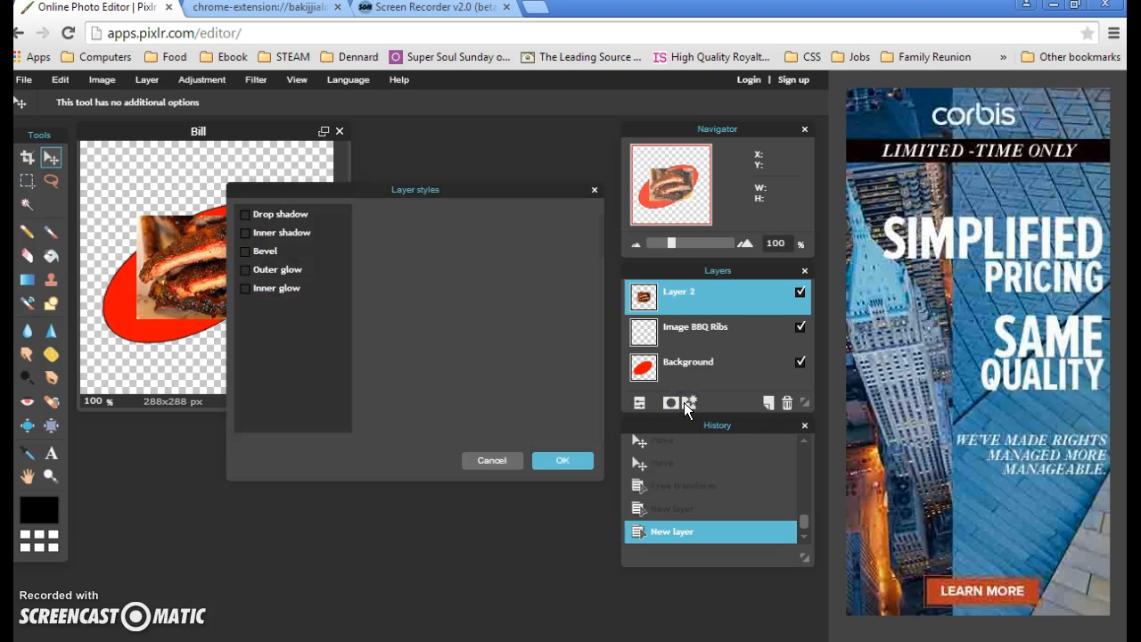
left_click_drag(334, 190, 577, 192)
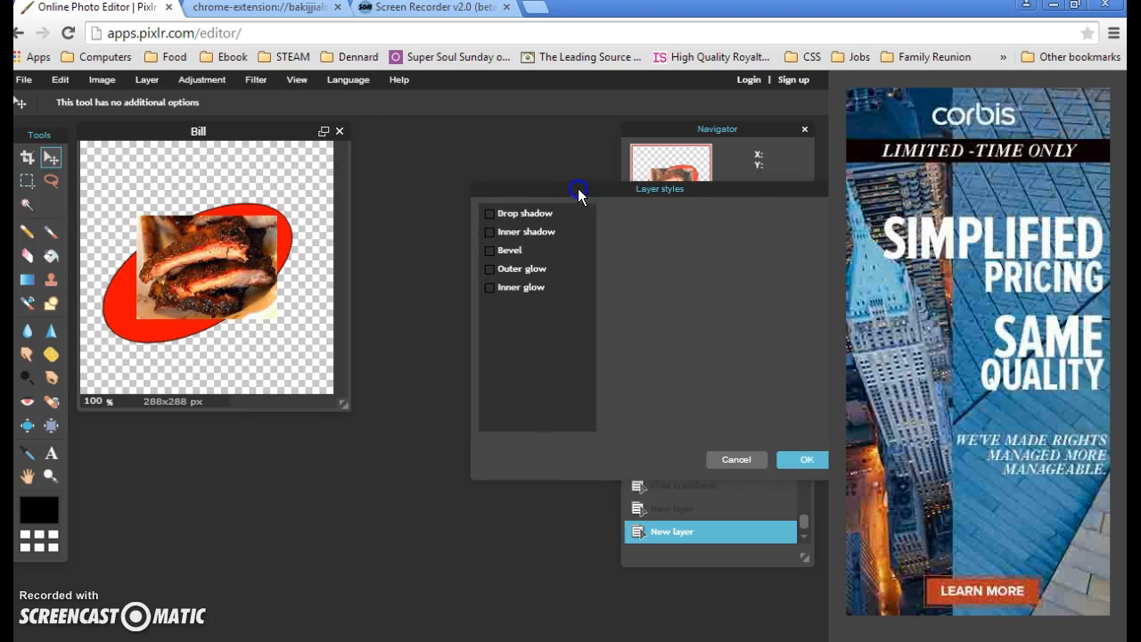
left_click(490, 214)
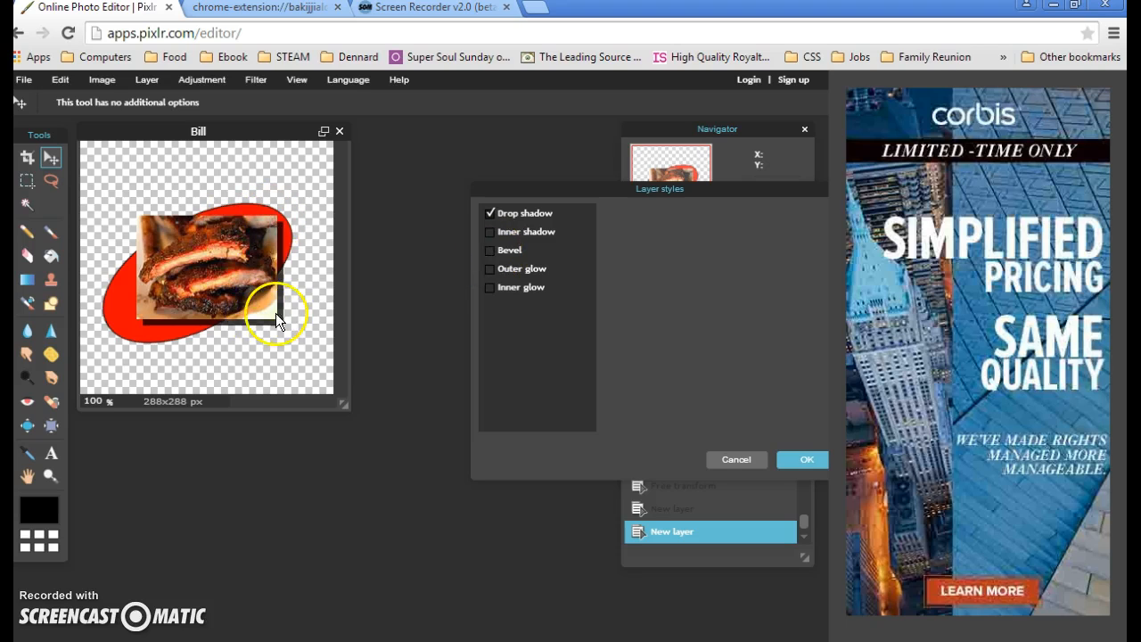
left_click(489, 250)
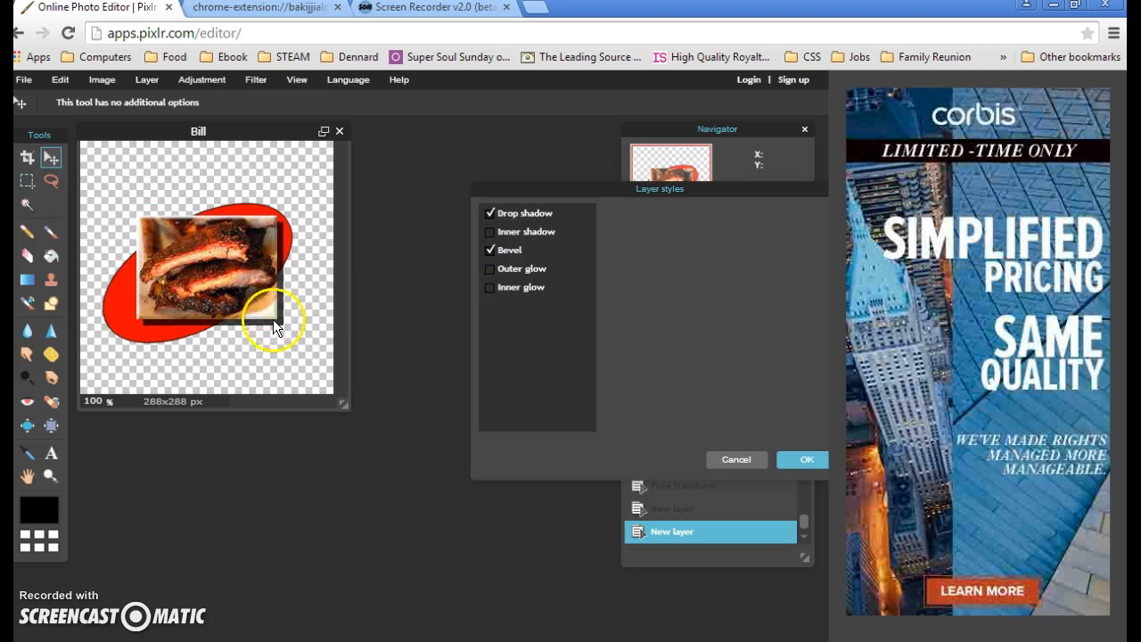
left_click(491, 270)
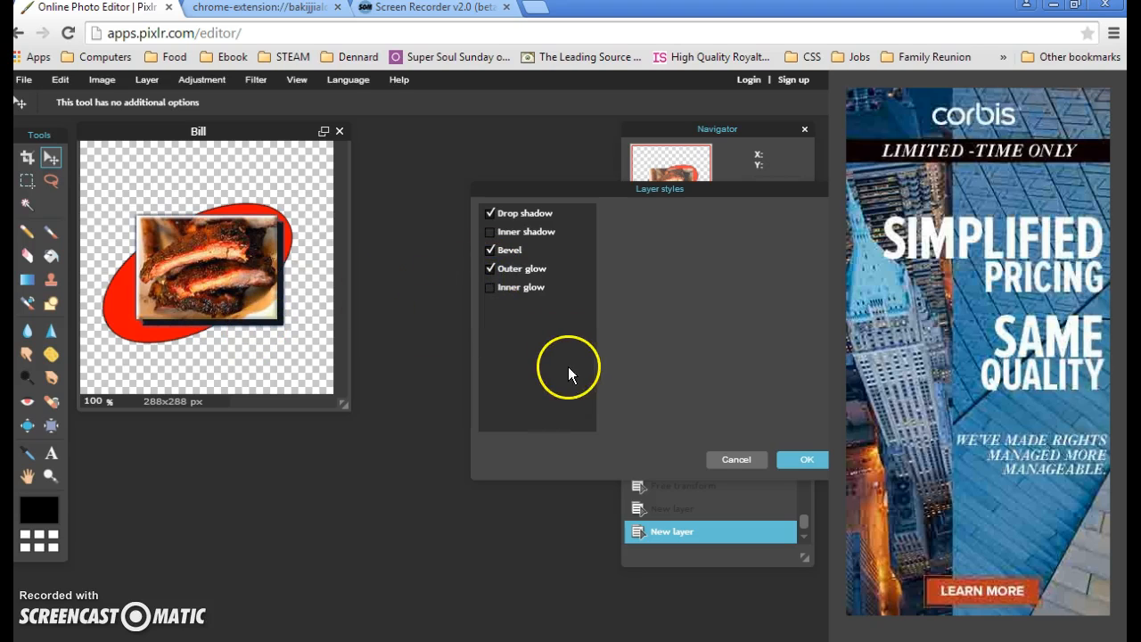
- Set the ribs picture's drop shadow to a distance of 14 and an opacity of 75, and apply the layer styles
left_click(522, 215)
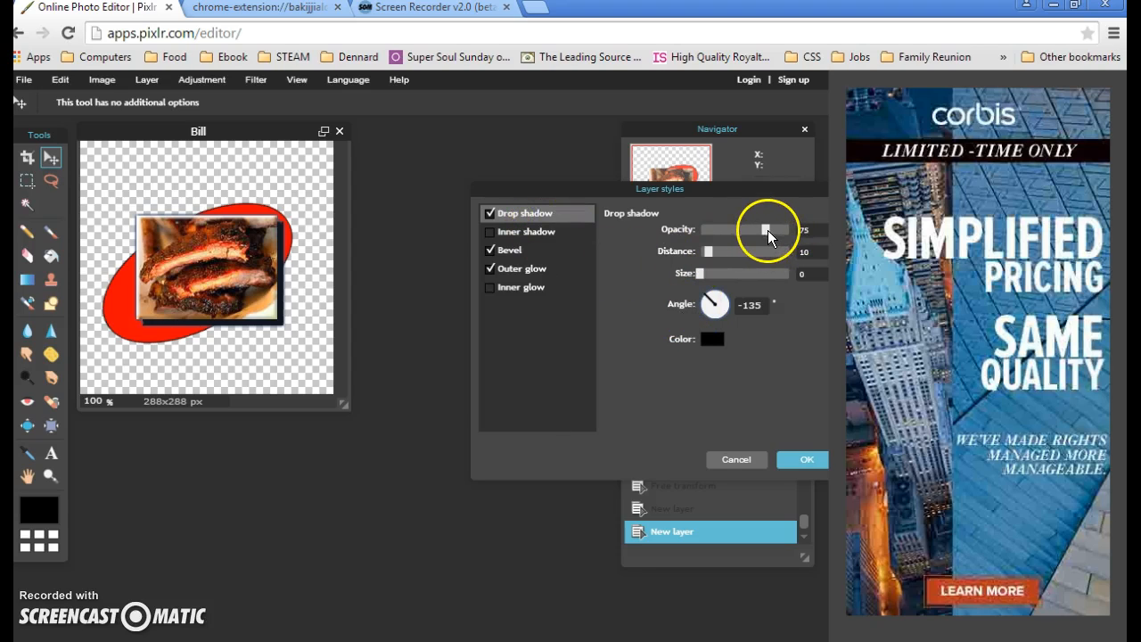
mouse_move(710, 254)
left_mouse_down()
mouse_move(762, 254)
mouse_move(713, 256)
left_mouse_up()
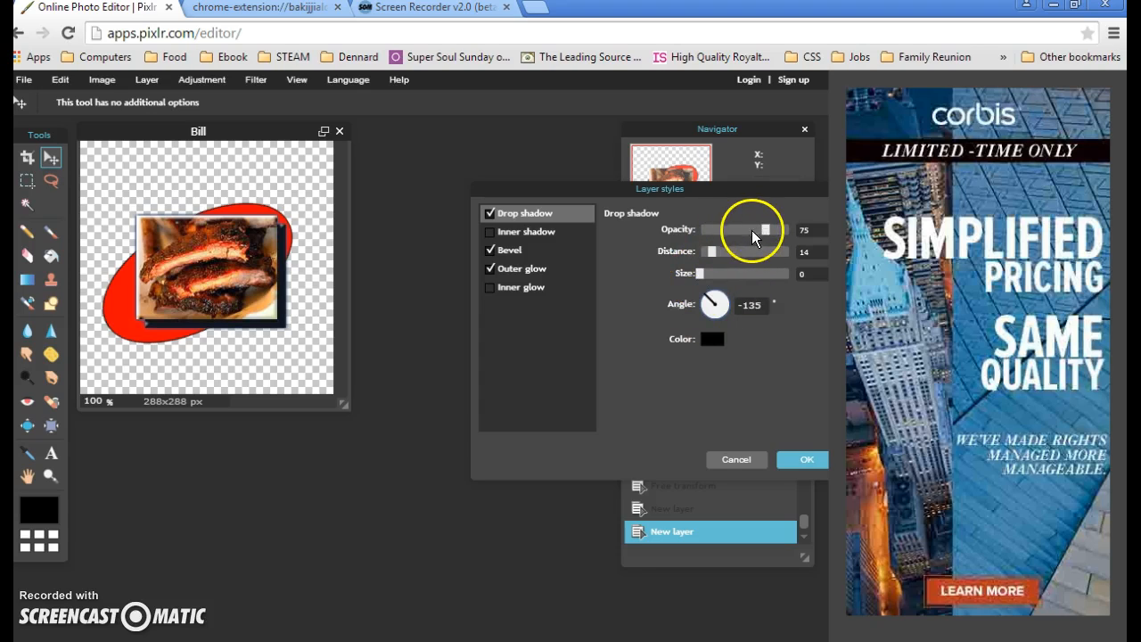
left_click(722, 233)
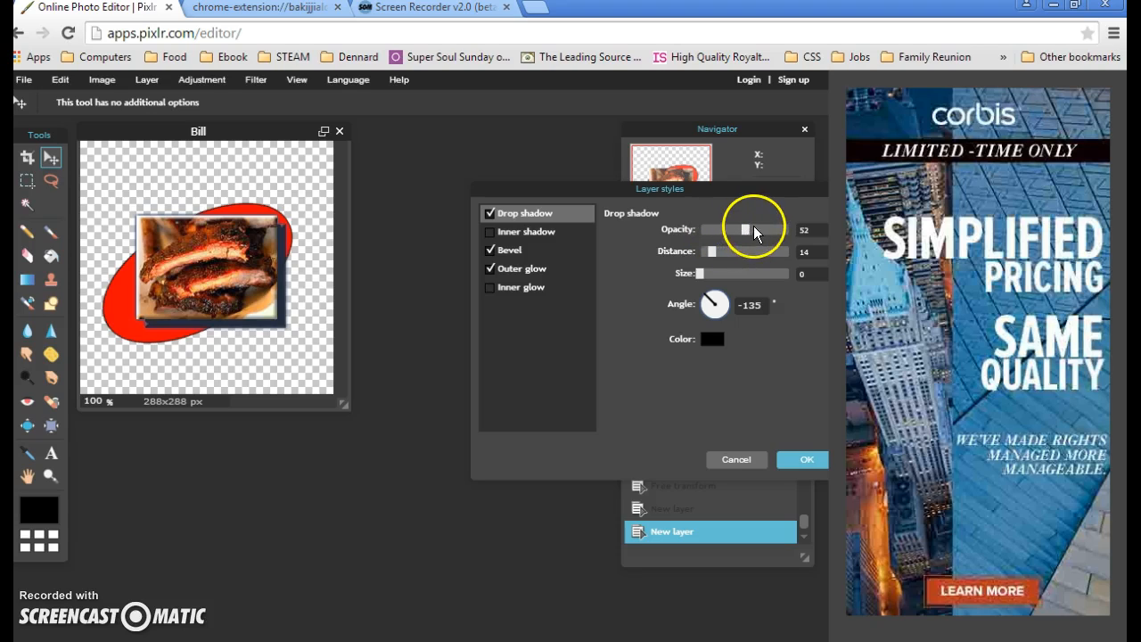
left_click_drag(721, 230, 731, 231)
left_click(754, 234)
double_click(803, 229)
type("41")
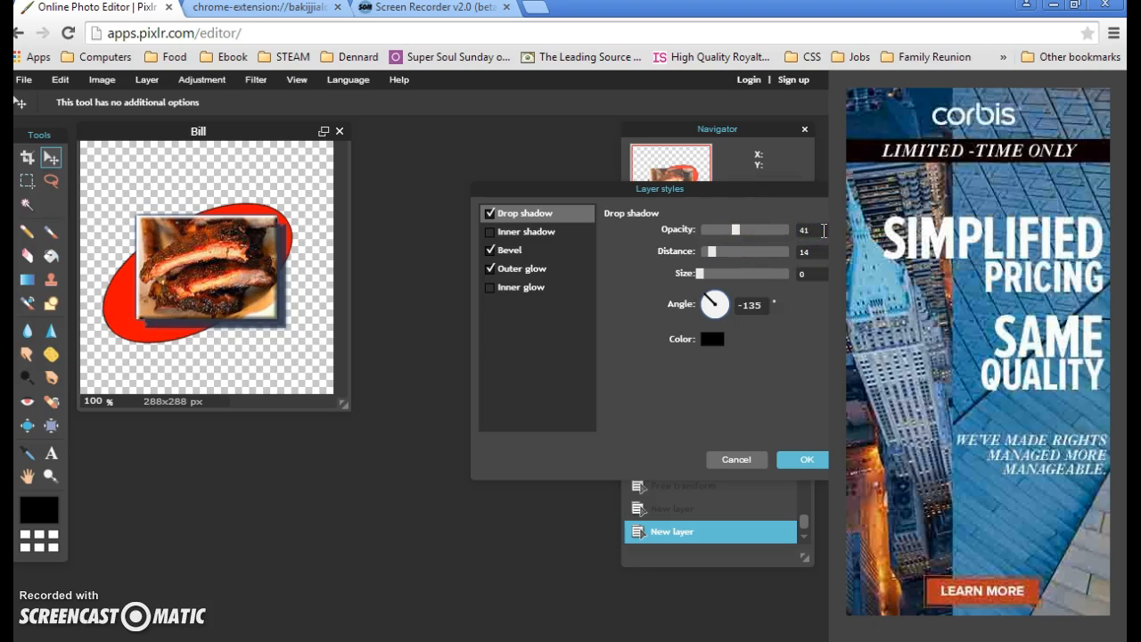
key("BackSpace")
type("75")
left_click(677, 385)
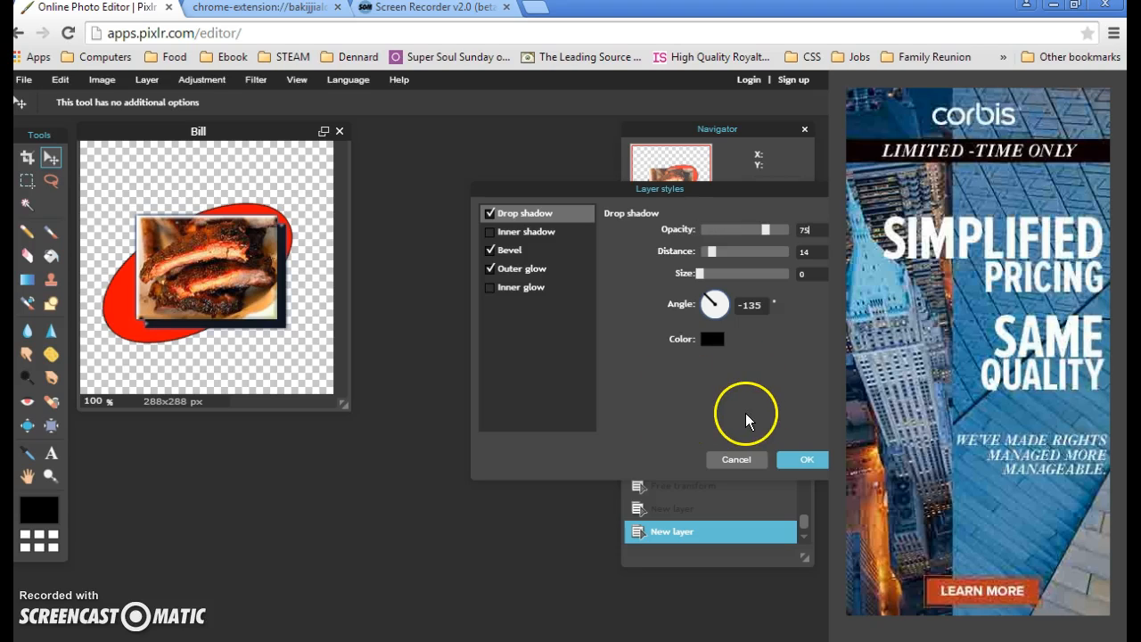
left_click(809, 461)
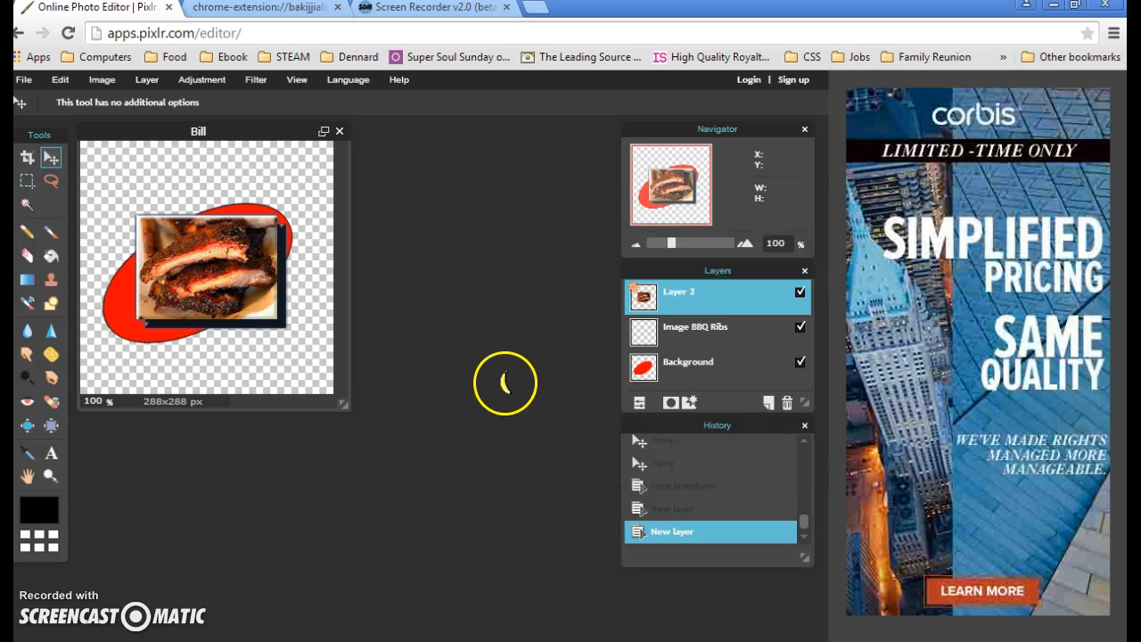
- Try to rasterize Layer 2 with the ribs picture
left_click(143, 83)
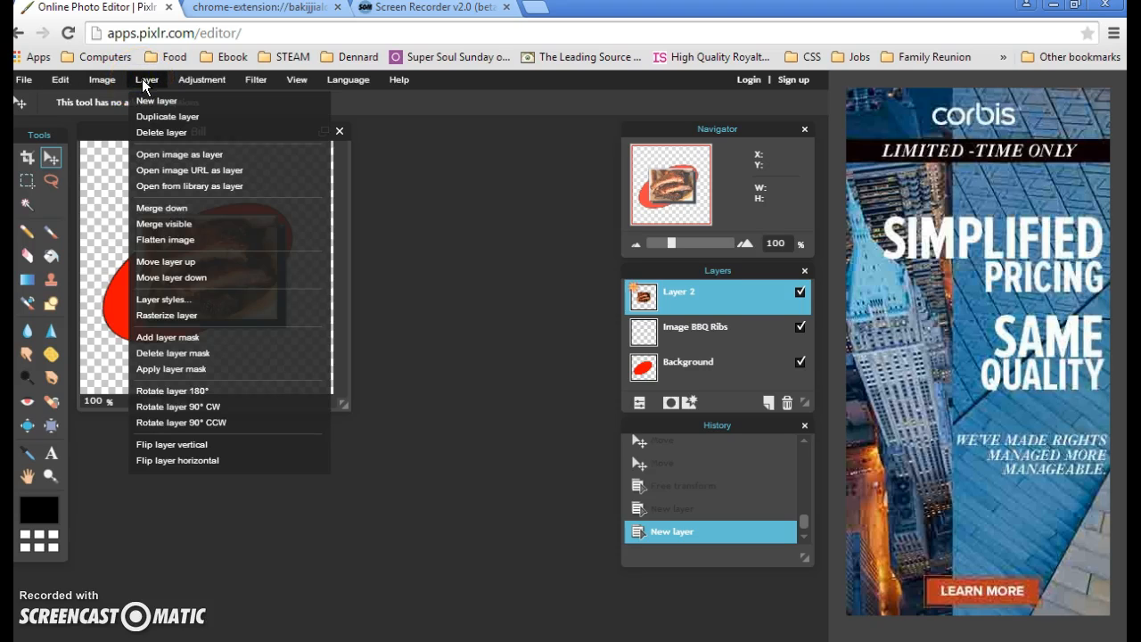
left_click(181, 313)
left_click(143, 80)
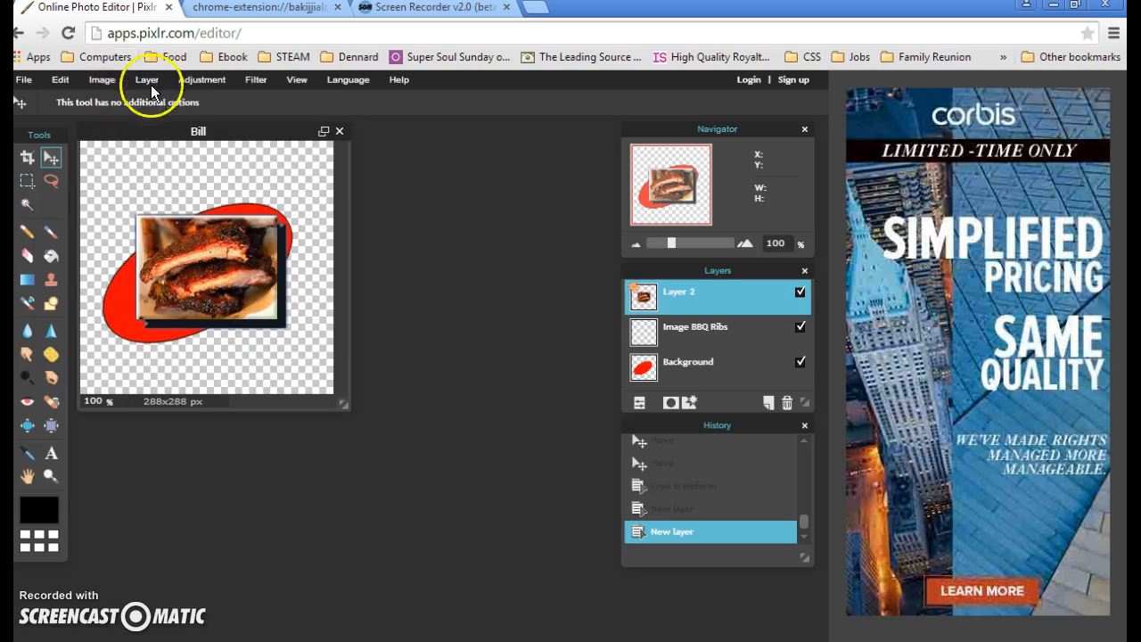
left_click(143, 82)
- Add a new layer above Layer 2 and name it Text Bill
left_click(145, 82)
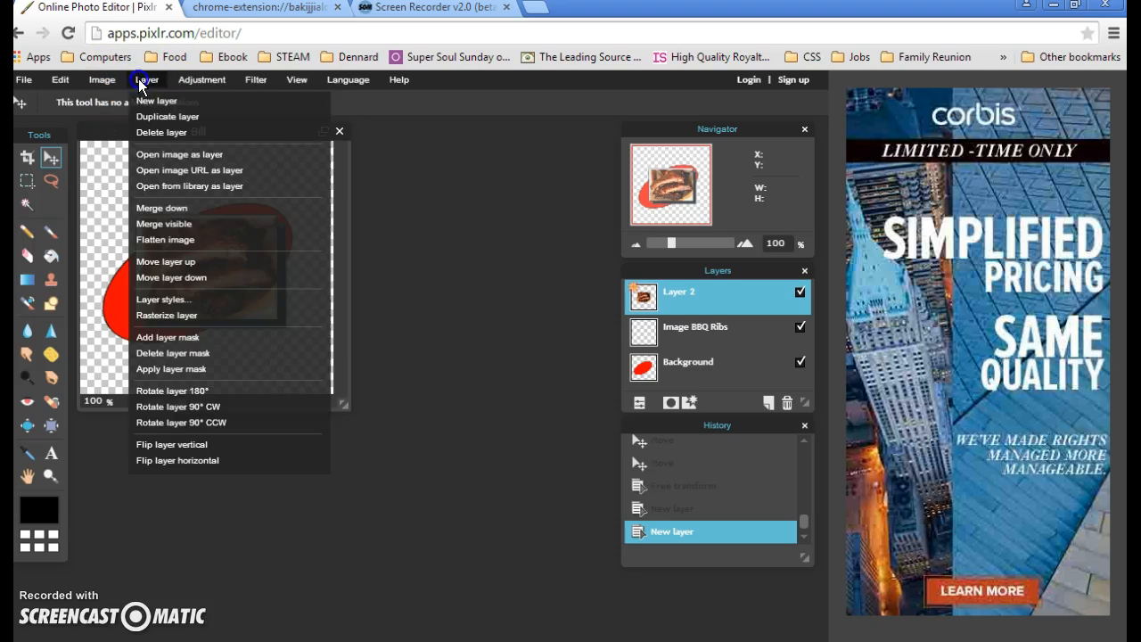
left_click(147, 104)
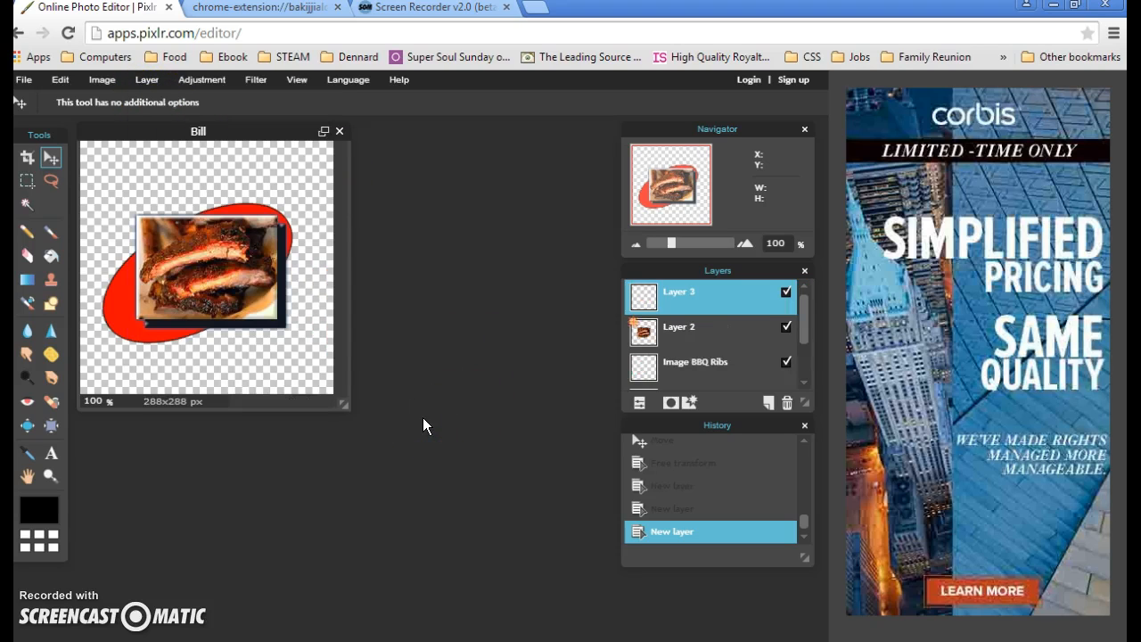
double_click(681, 300)
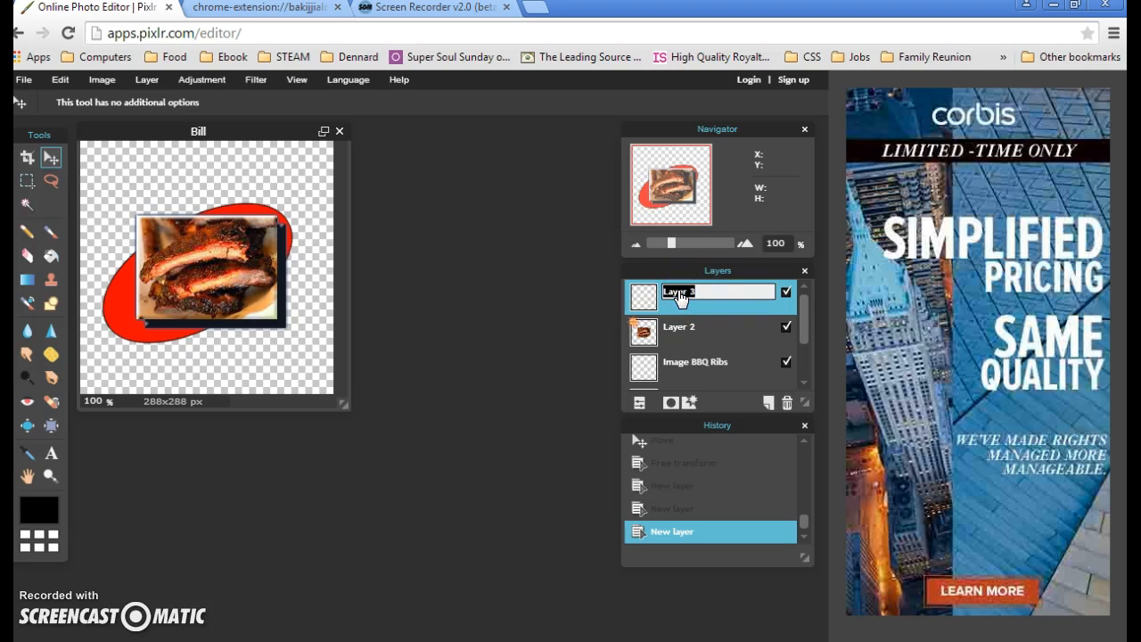
type("Text Bil")
left_click(544, 406)
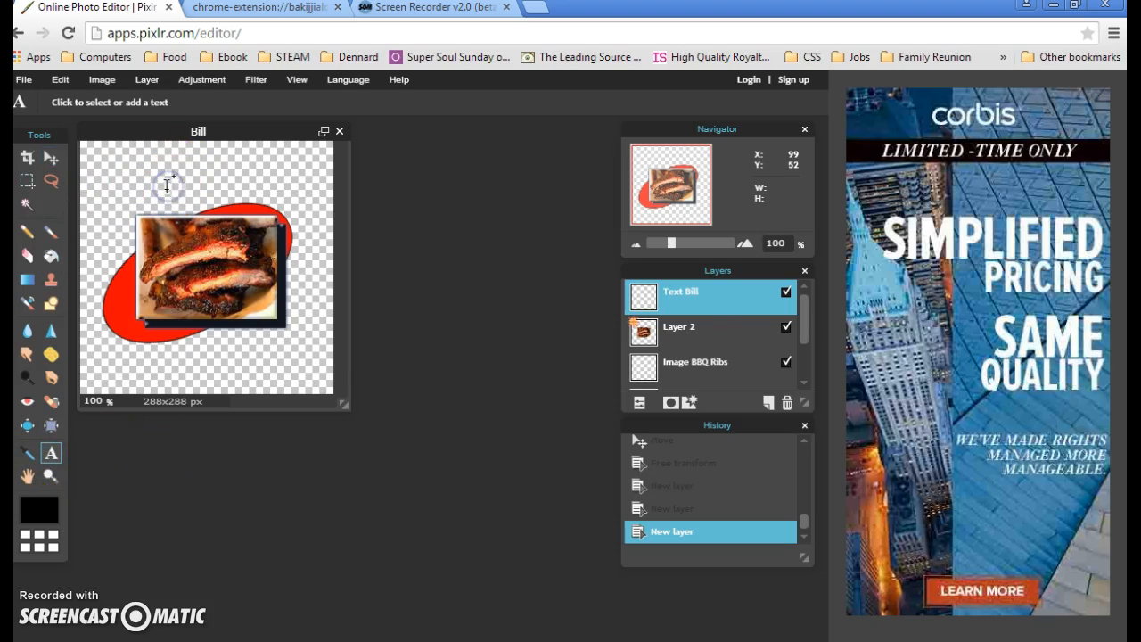
- Add the text "Bill's" above the ribs picture and set its font to Cooper Black
left_click(167, 185)
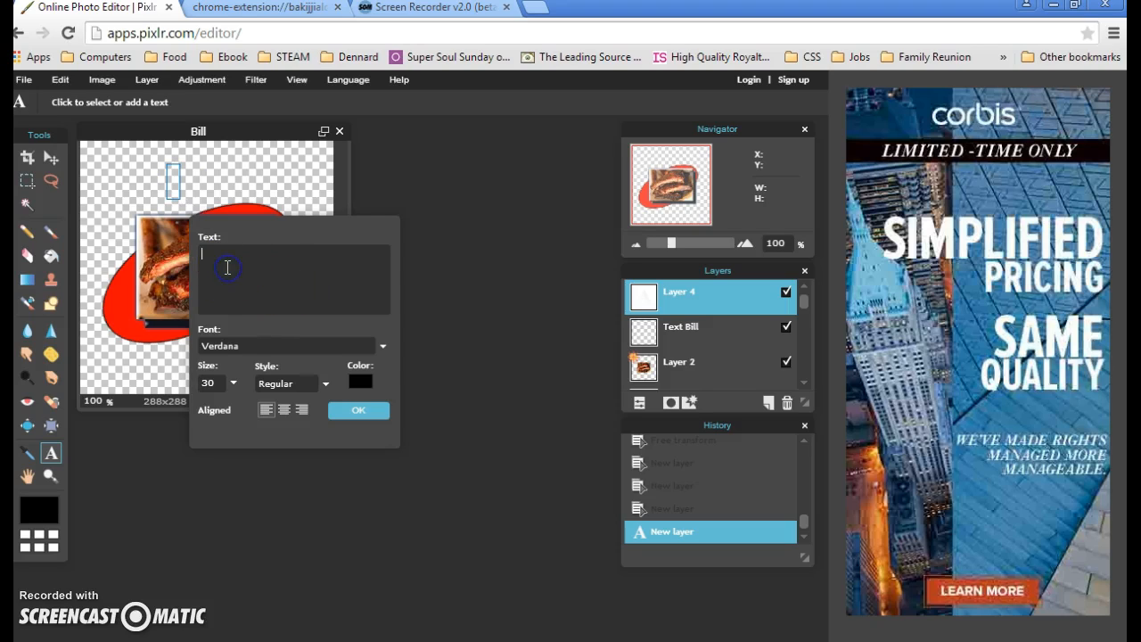
type("Bill's")
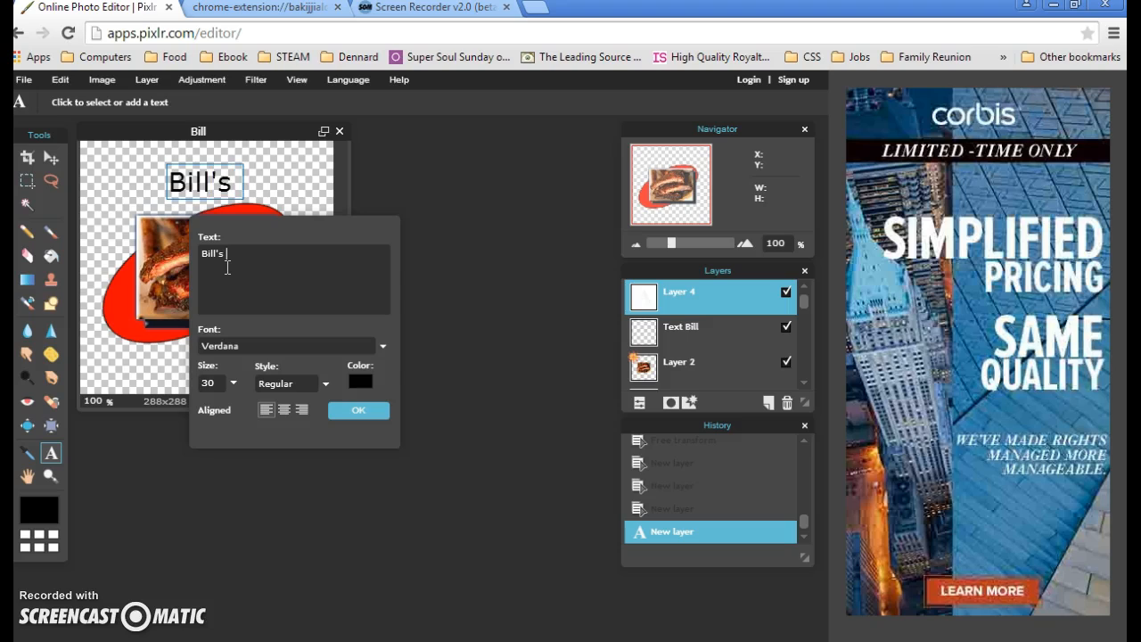
left_click(381, 348)
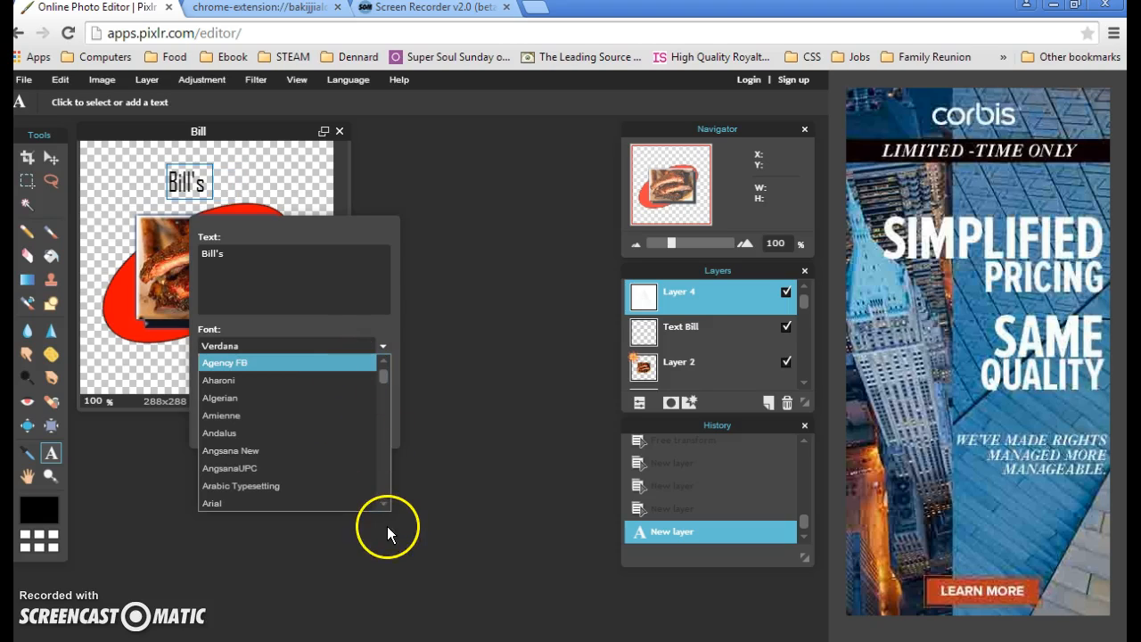
left_click(385, 504)
left_click(385, 504)
left_click(385, 504)
left_click_drag(384, 442, 366, 414)
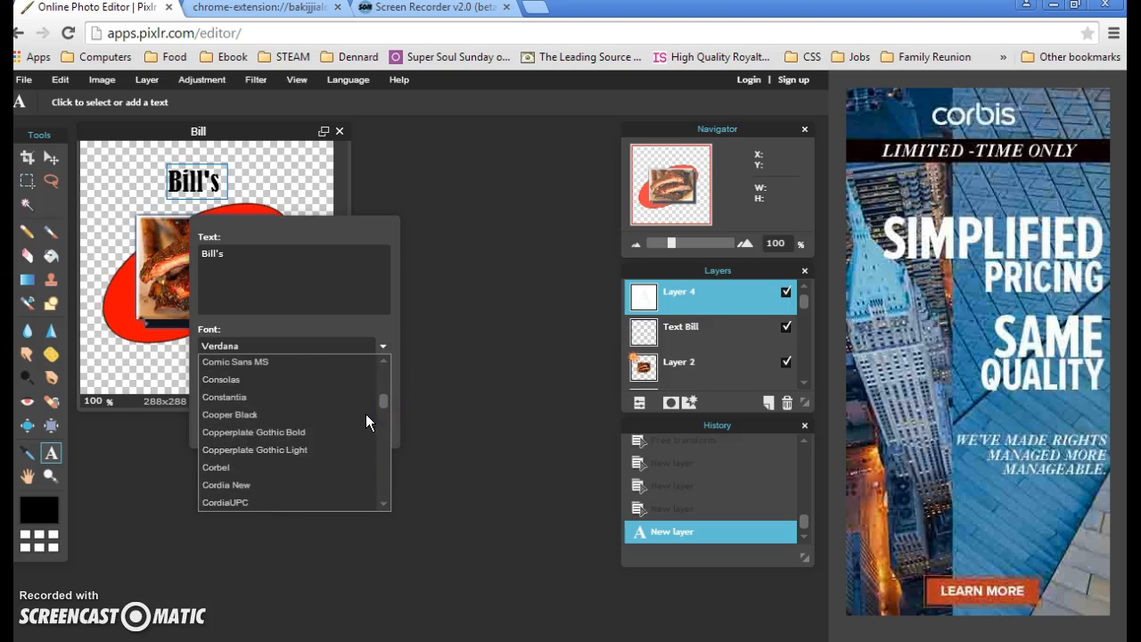
scroll(366, 414, "up", 5)
scroll(365, 413, "down", 5)
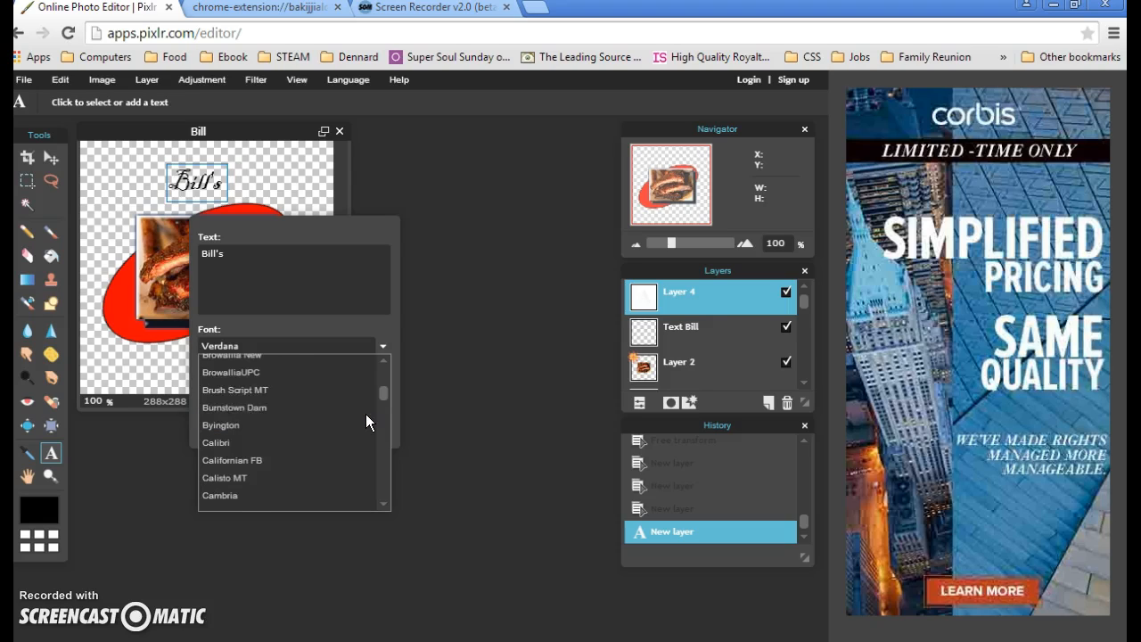
left_click(253, 417)
- Set the "Bill's" text to size 61 and its style to Bold/Italic
left_click(219, 384)
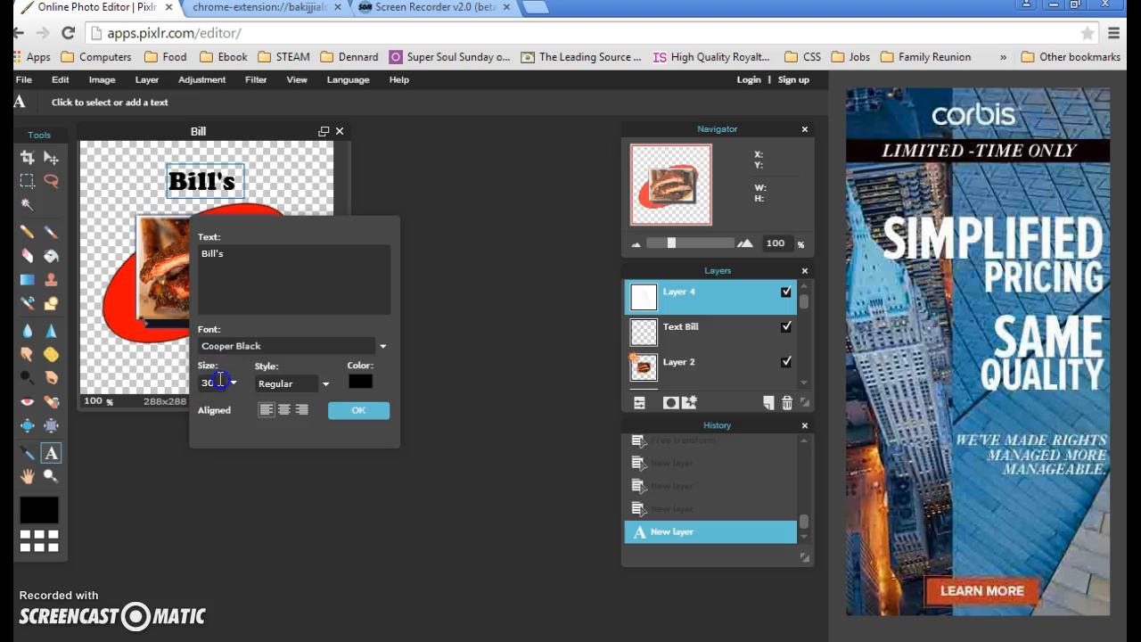
key("BackSpace")
key("BackSpace")
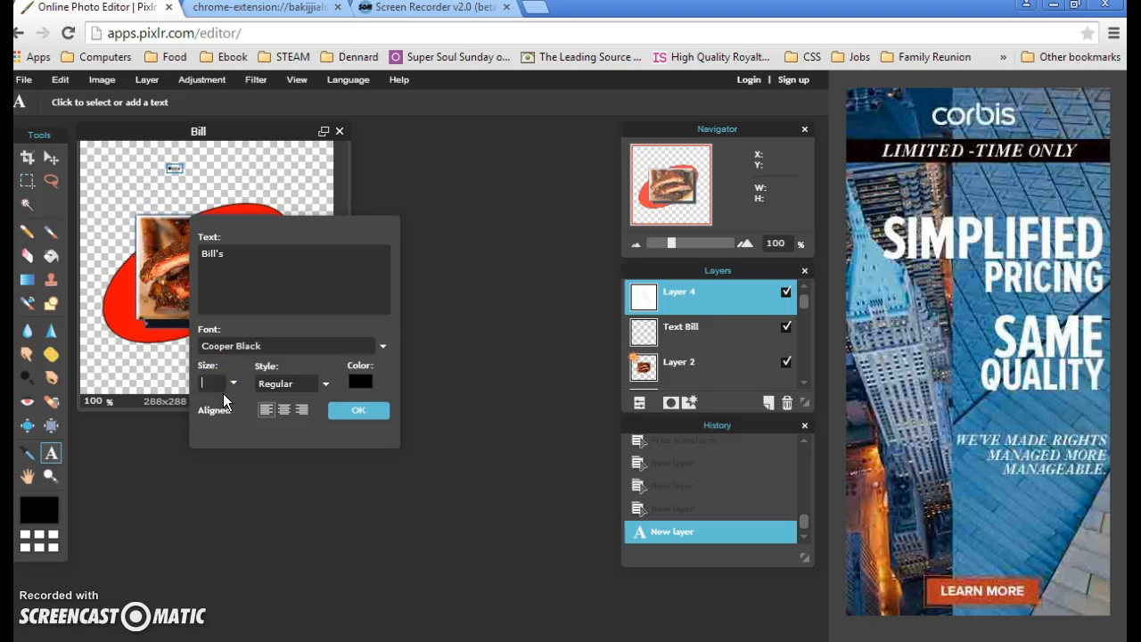
type("61")
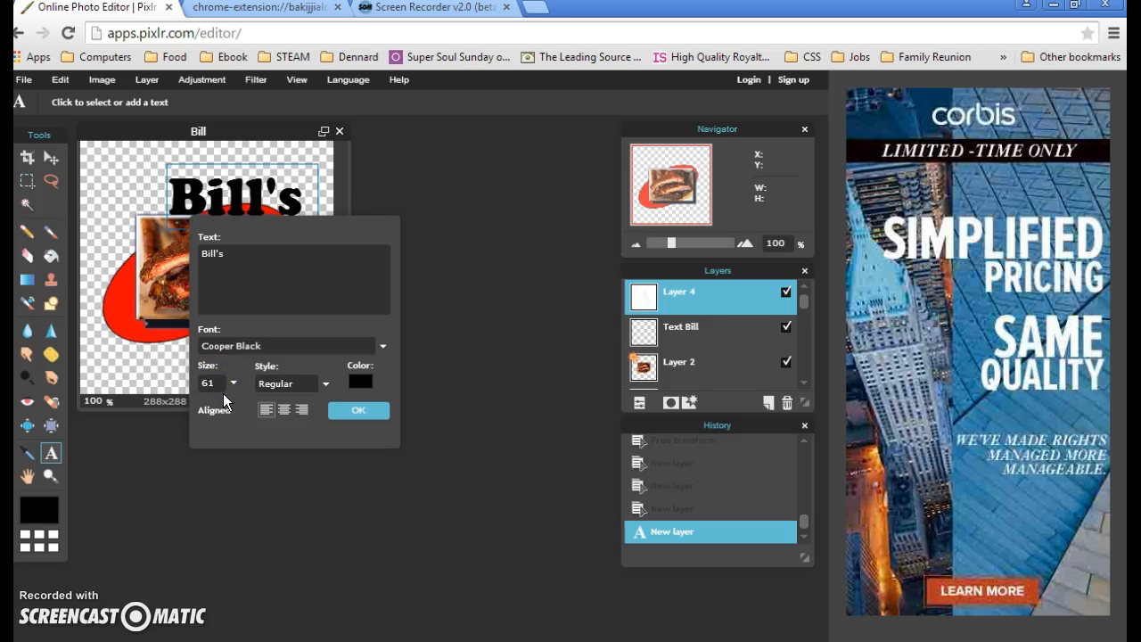
left_click(323, 383)
left_click(323, 384)
left_click(323, 384)
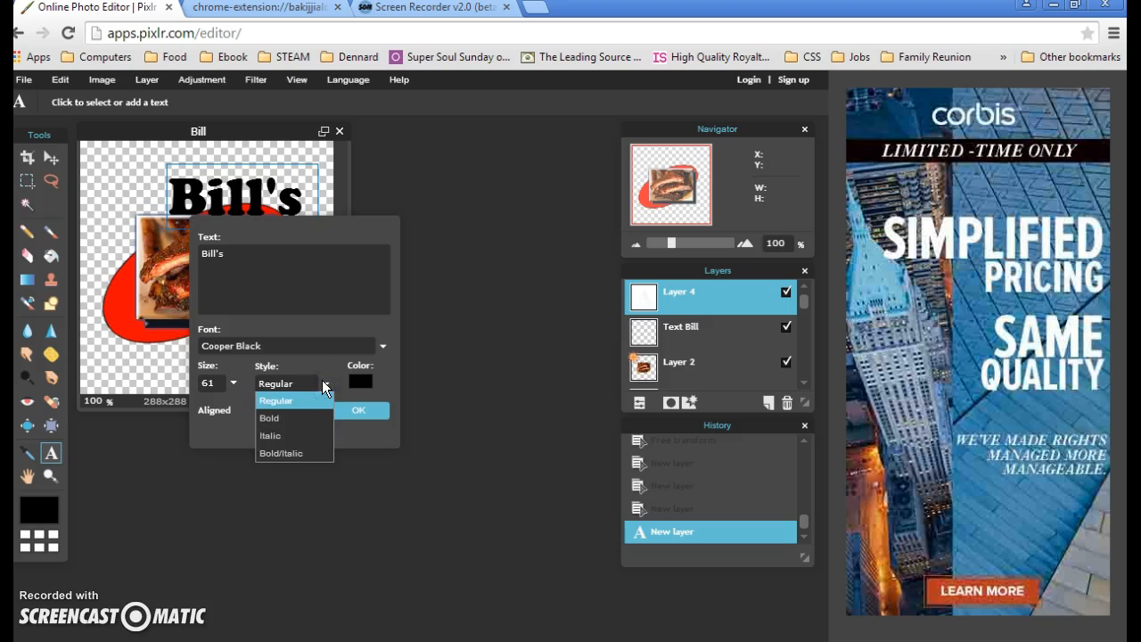
left_click(290, 452)
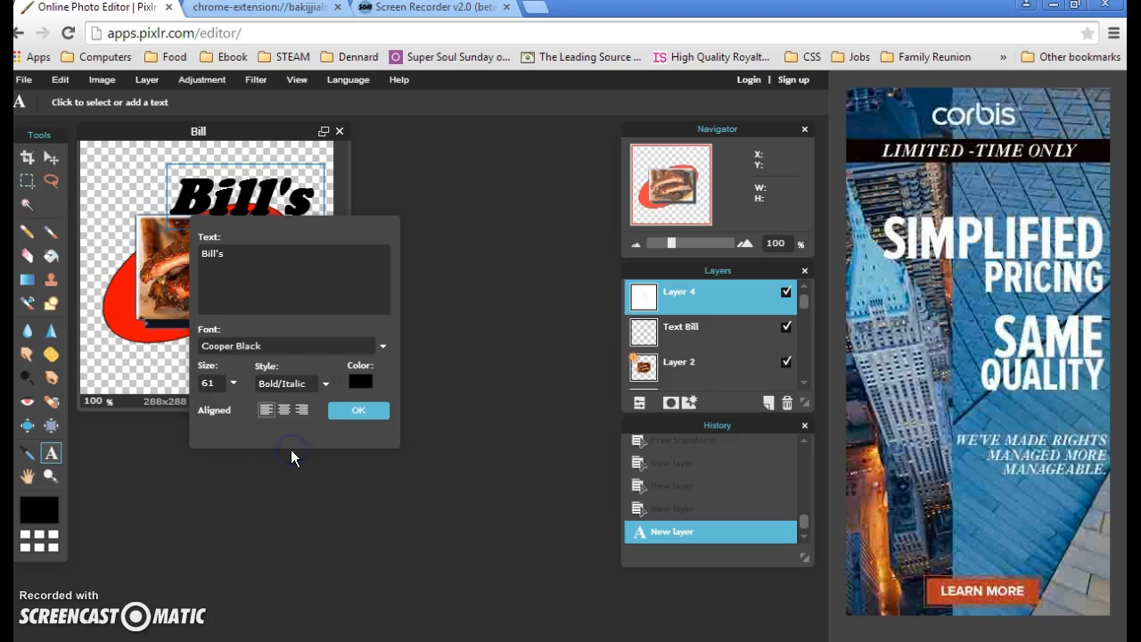
- Move the text settings off the artwork and color the "Bill's" text dark red with hex value 780000
left_click(285, 241)
left_click_drag(303, 372, 384, 386)
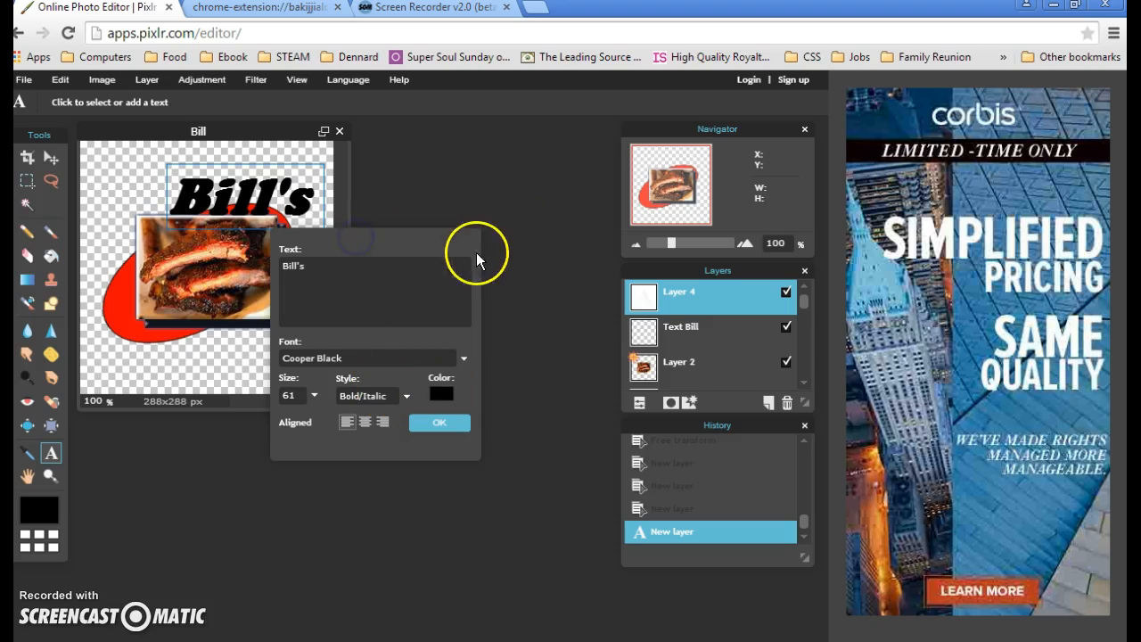
left_click_drag(387, 249, 617, 404)
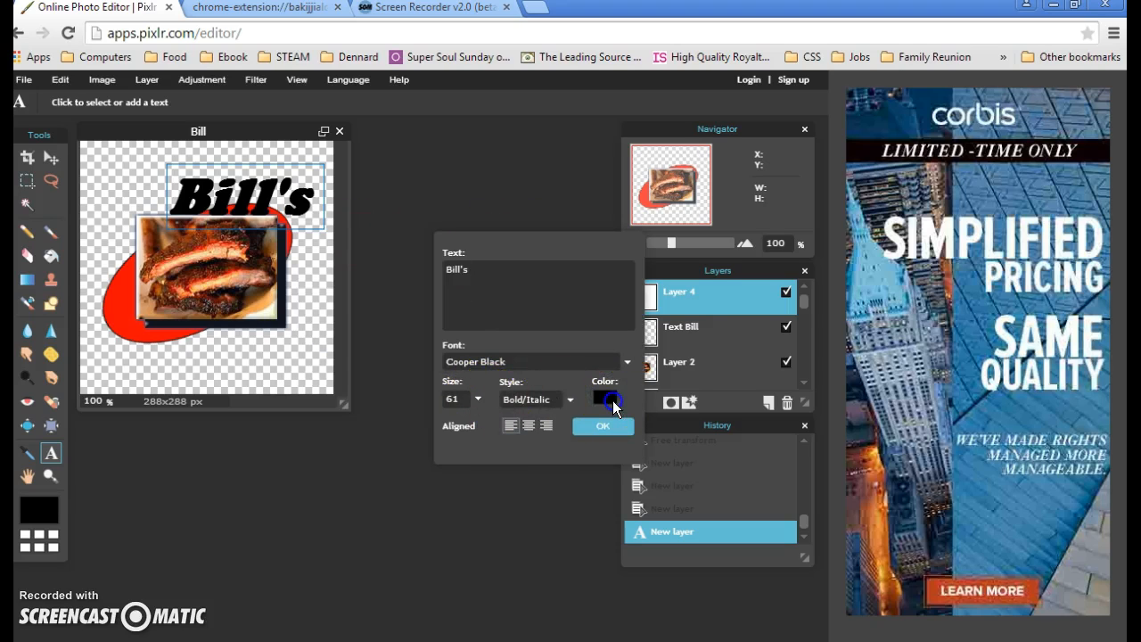
left_click(605, 401)
left_click(606, 403)
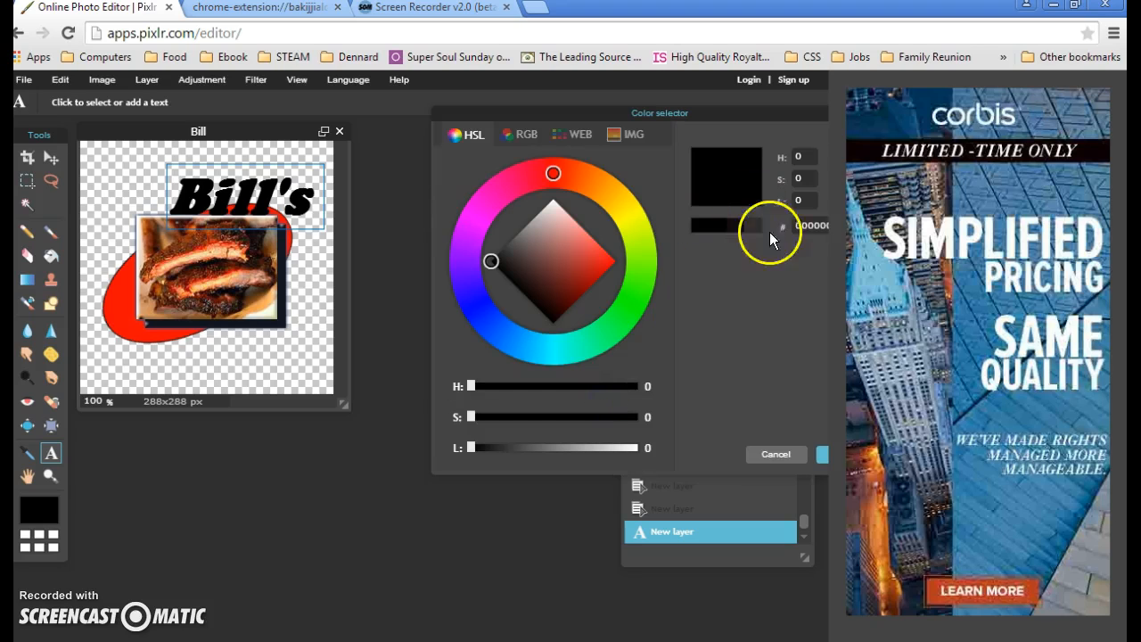
left_click_drag(707, 111, 619, 121)
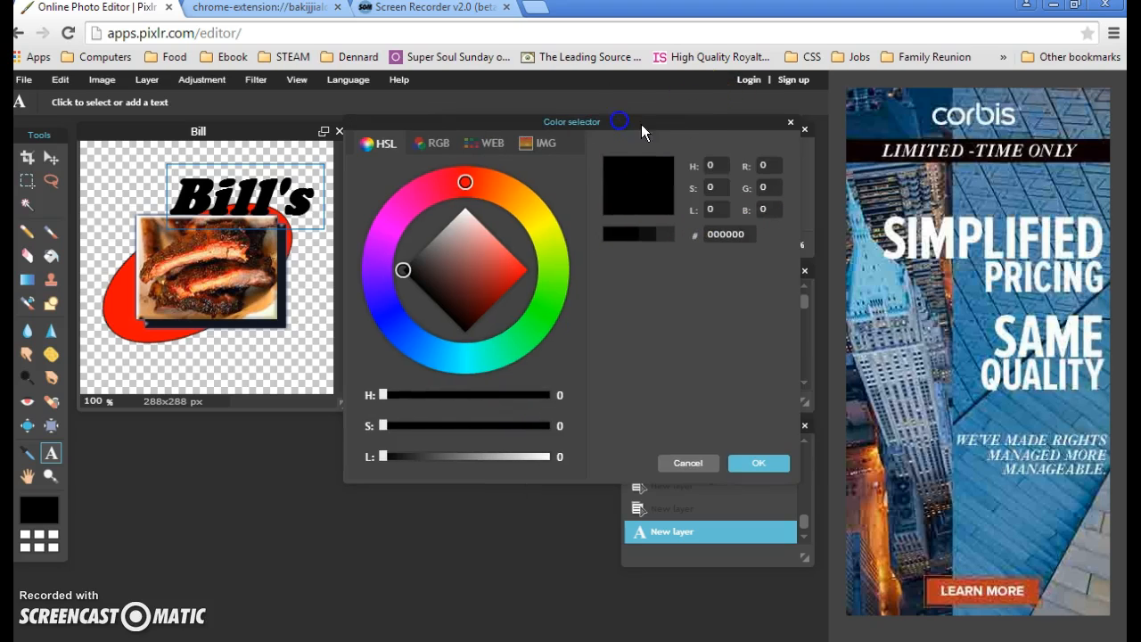
left_click(747, 230)
key("BackSpace")
key("BackSpace")
key("BackSpace")
type("780")
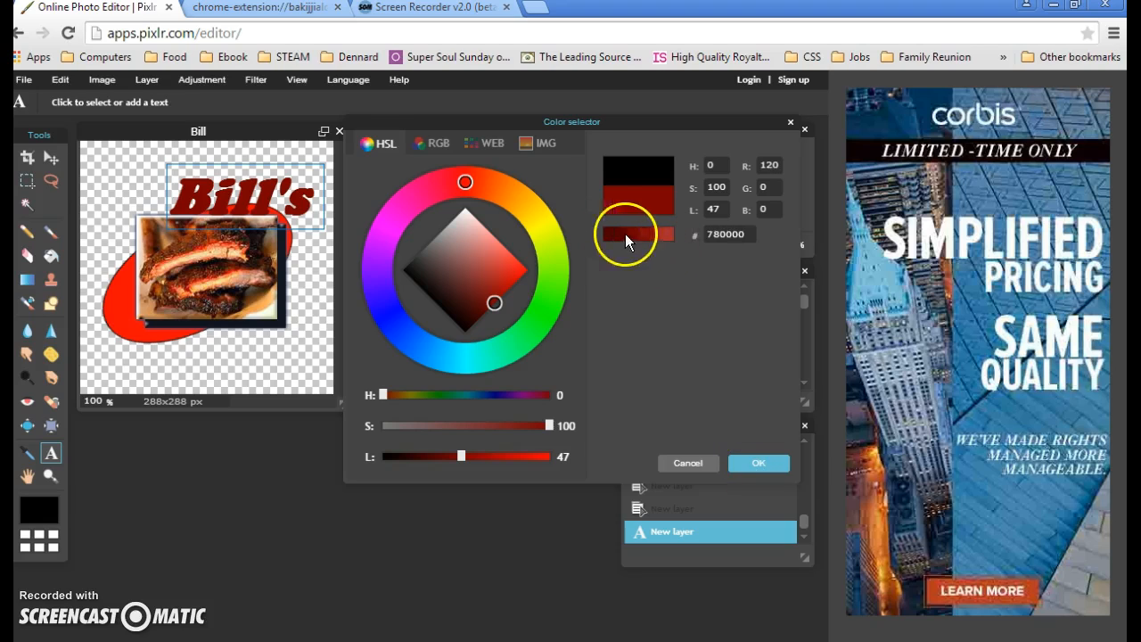
left_click(753, 459)
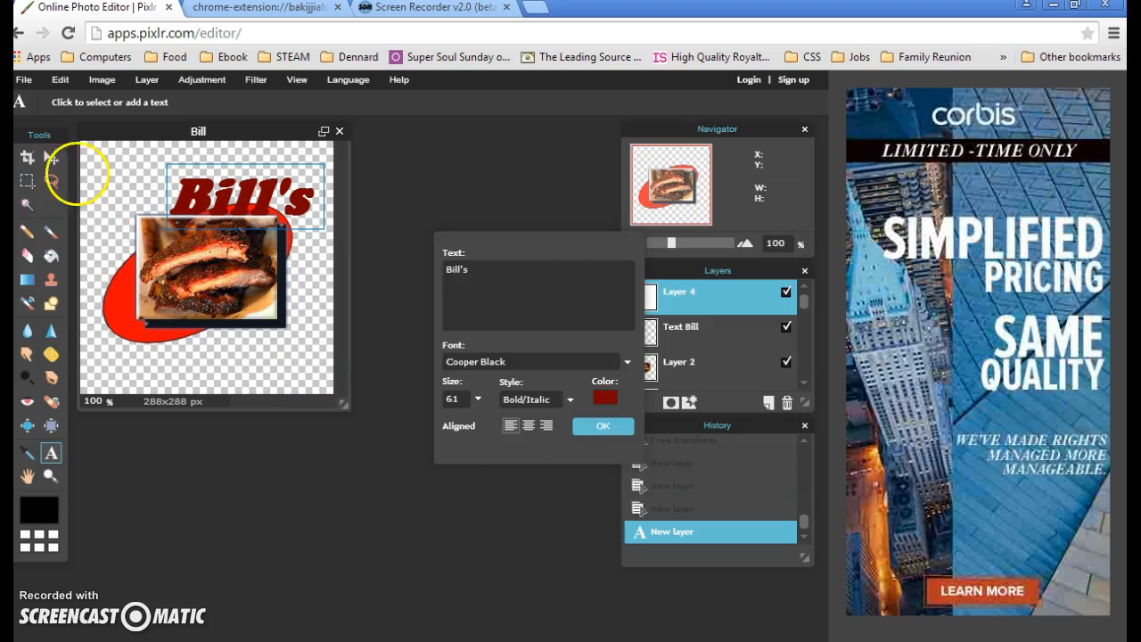
- Move the "Bill's" text to the left so it sits just above the ribs picture
left_click(46, 156)
left_click(223, 165)
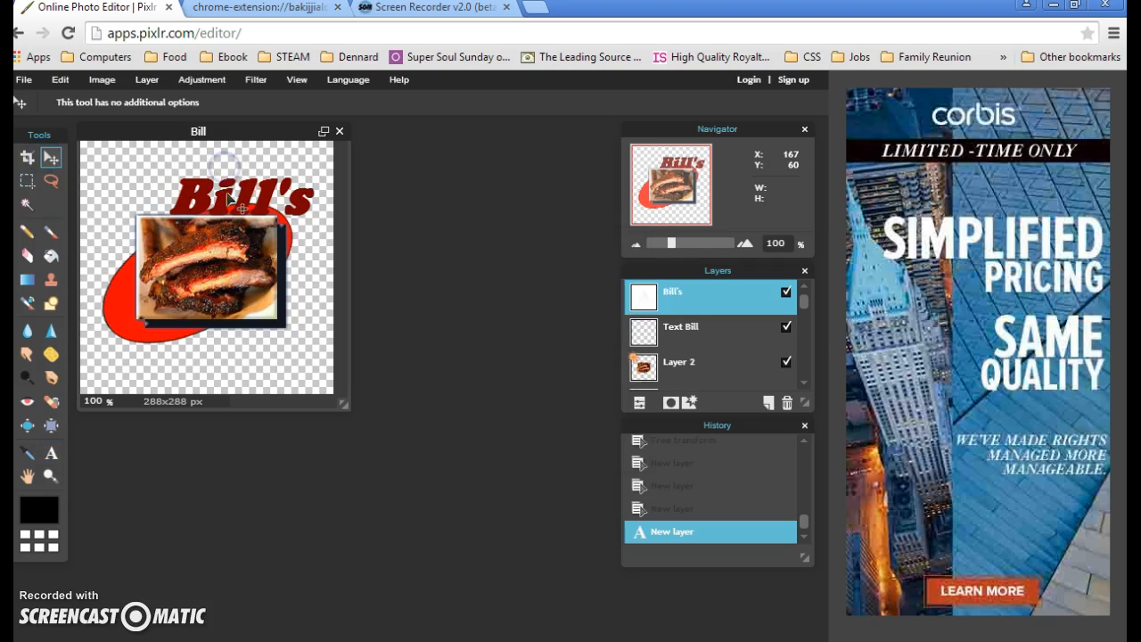
left_click_drag(229, 197, 184, 190)
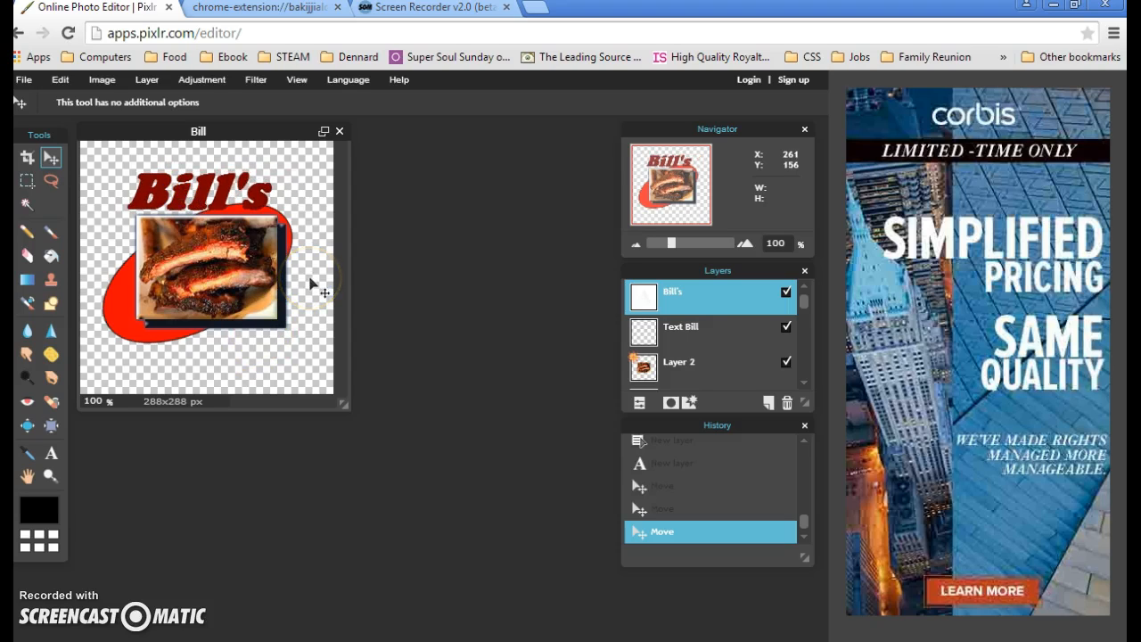
- Give the "Bill's" text layer a drop shadow and an outer glow, and rasterize the layer
left_click(692, 402)
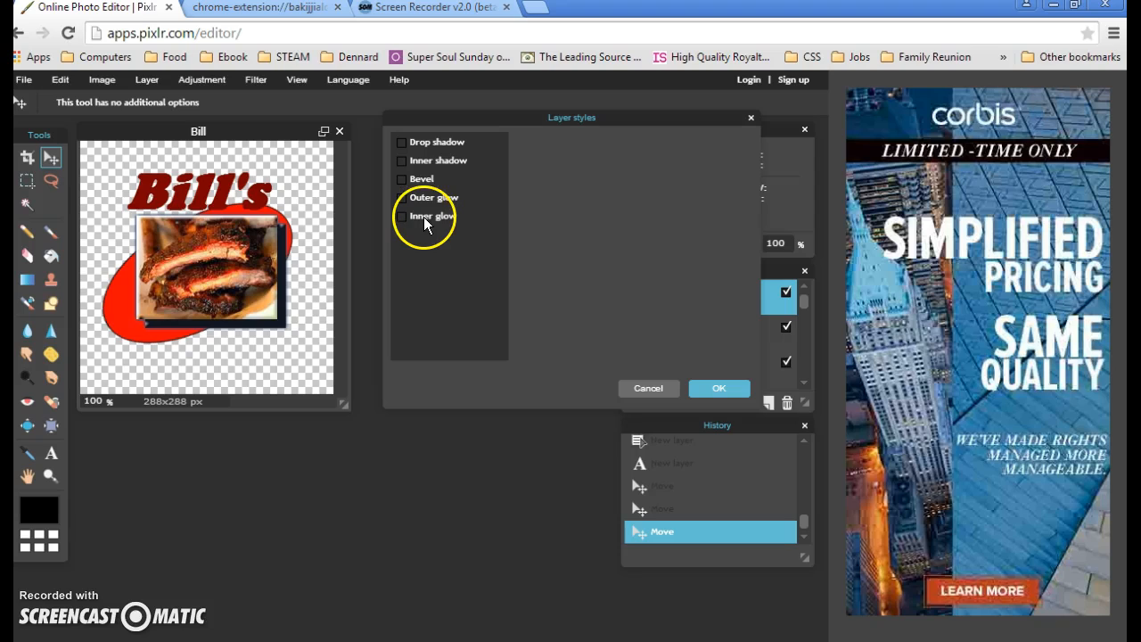
left_click(402, 142)
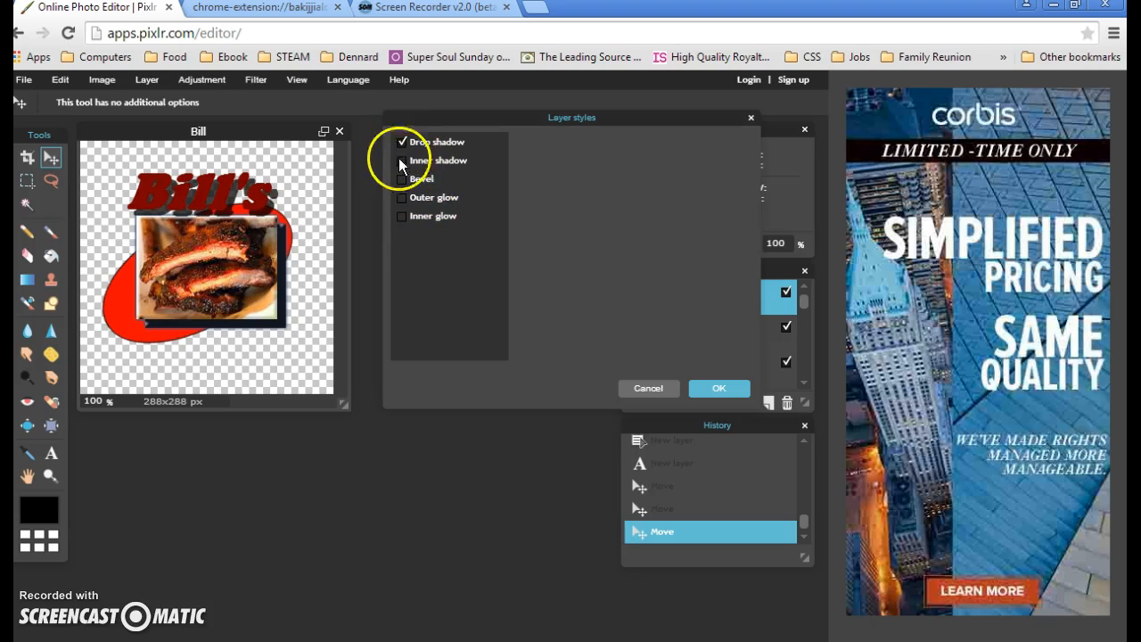
left_click(402, 198)
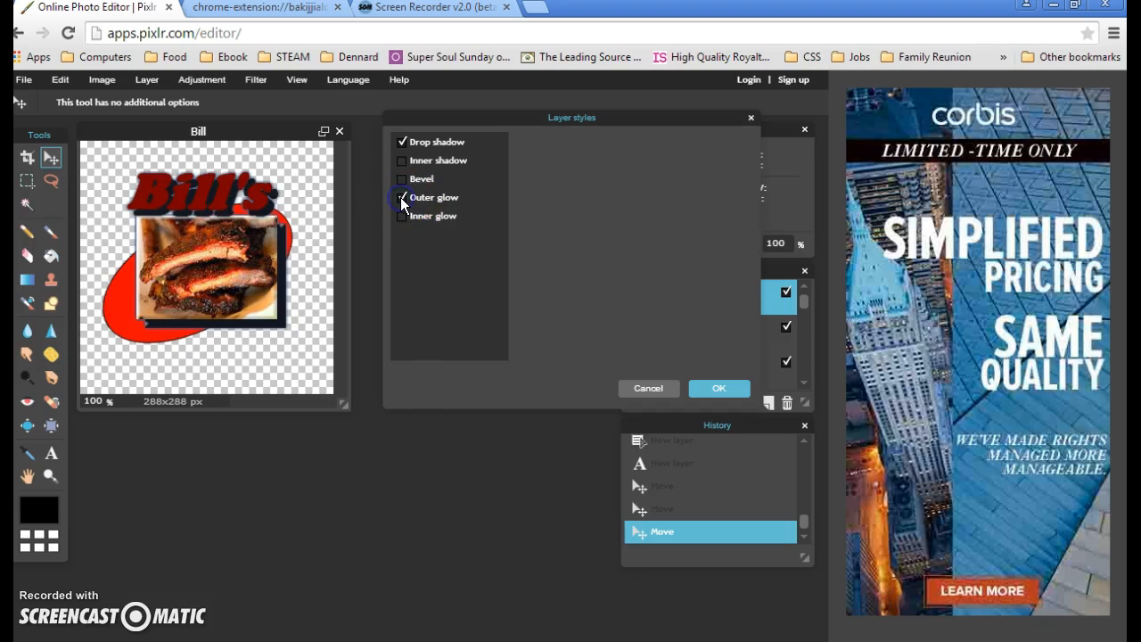
left_click(720, 388)
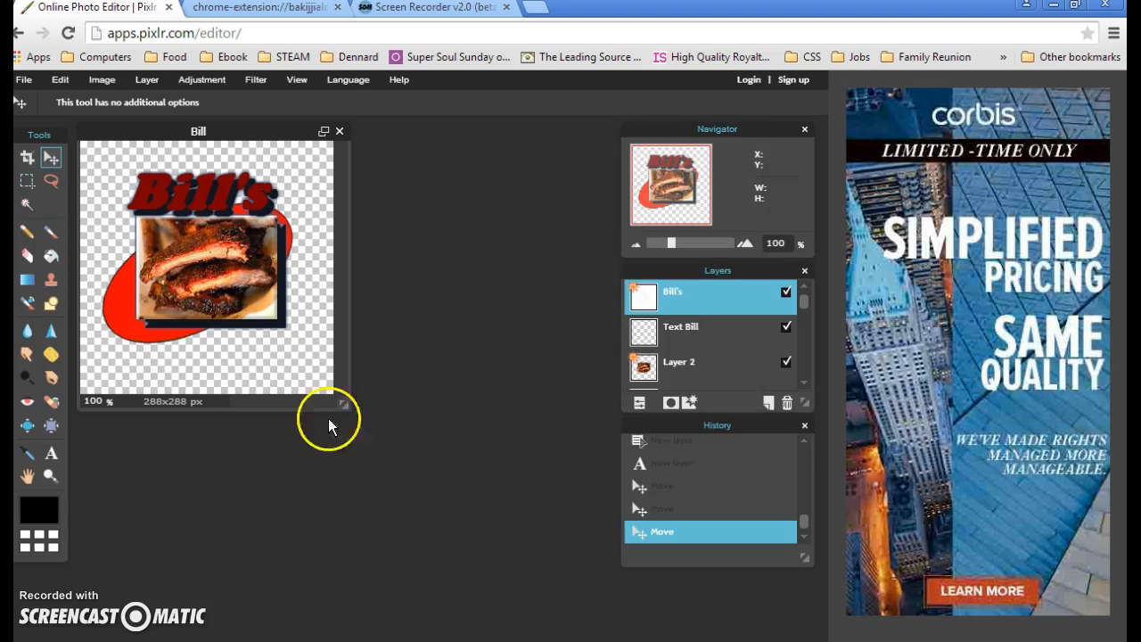
left_click(148, 80)
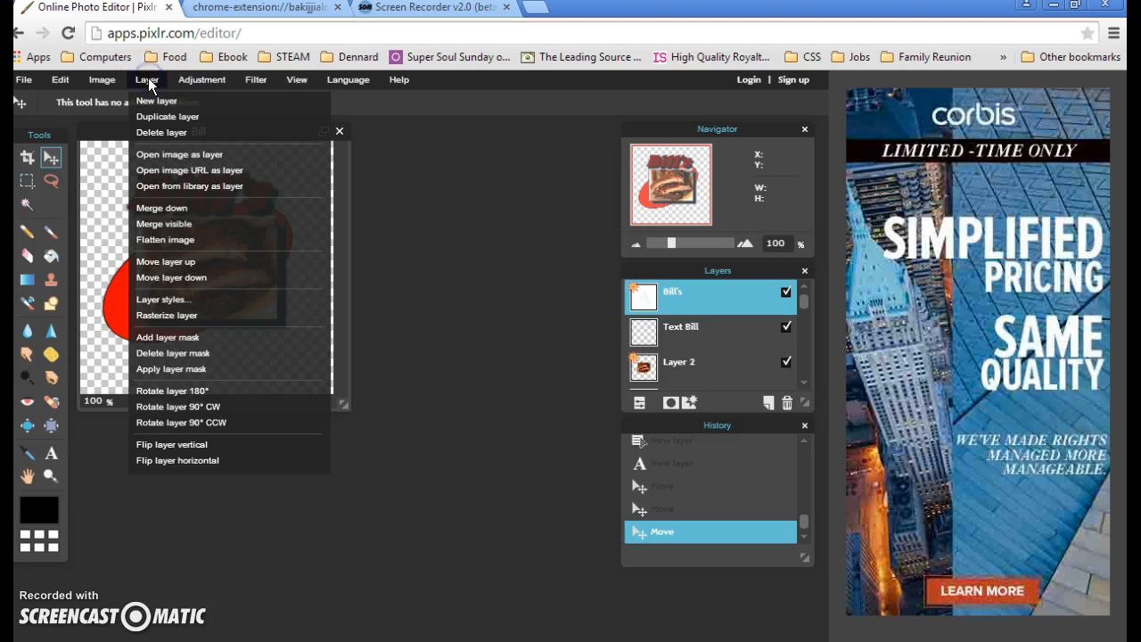
left_click(169, 316)
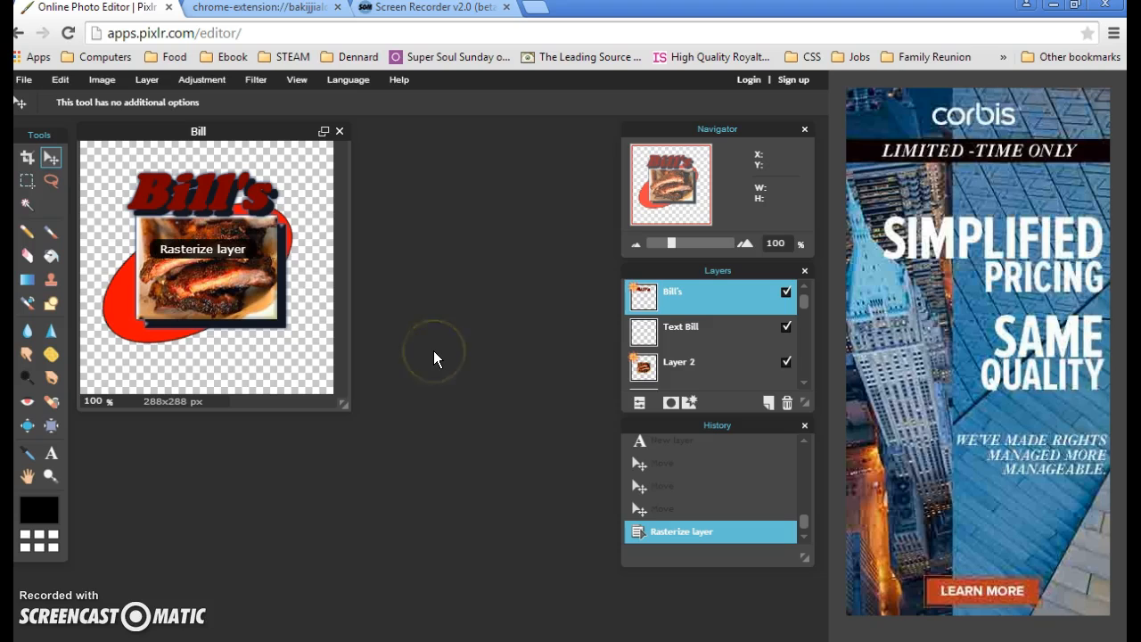
- Add a new layer above the "Bill's" layer, check the sample logo in Paint, and rename the layer "Text BBQ"
left_click(148, 79)
left_click(156, 101)
left_click(424, 353)
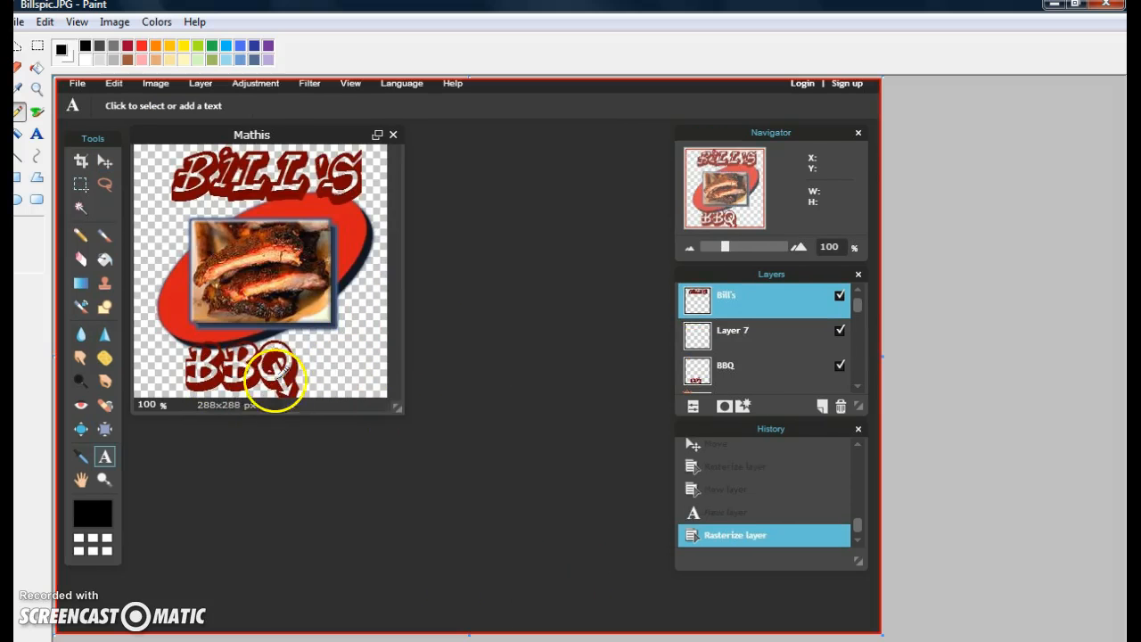
left_click(1055, 4)
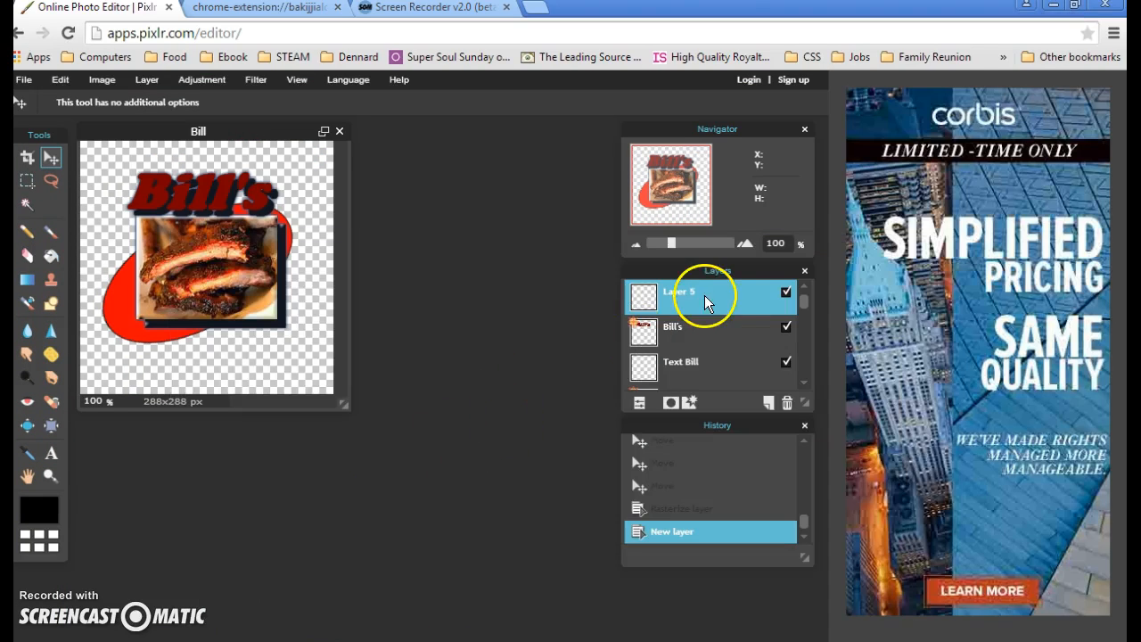
double_click(685, 301)
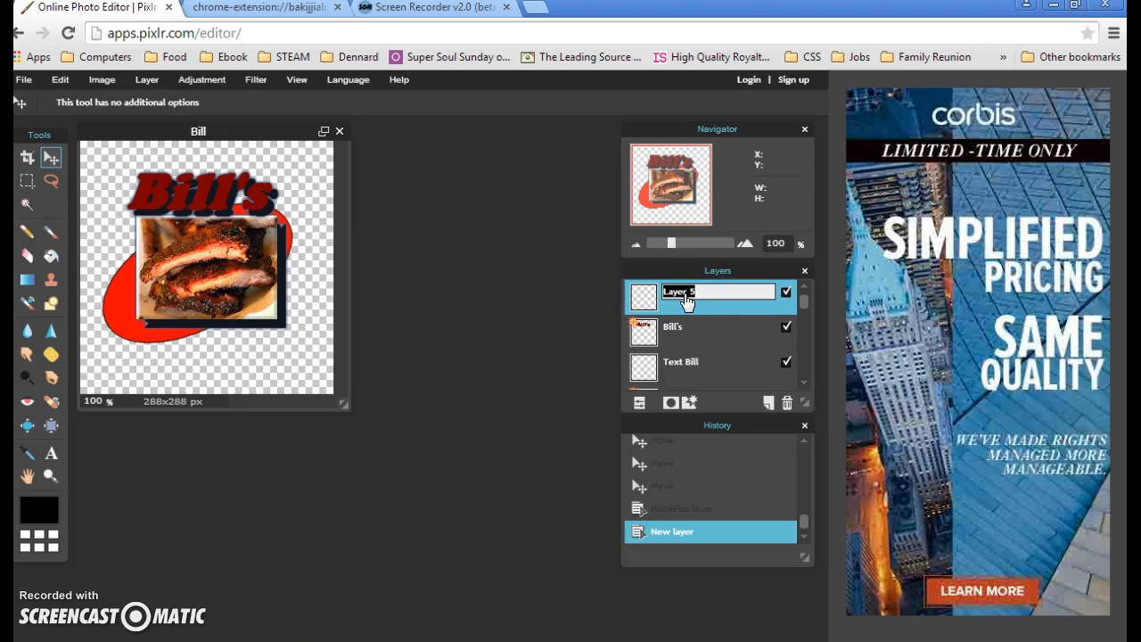
type("Text BBQ")
left_click(556, 373)
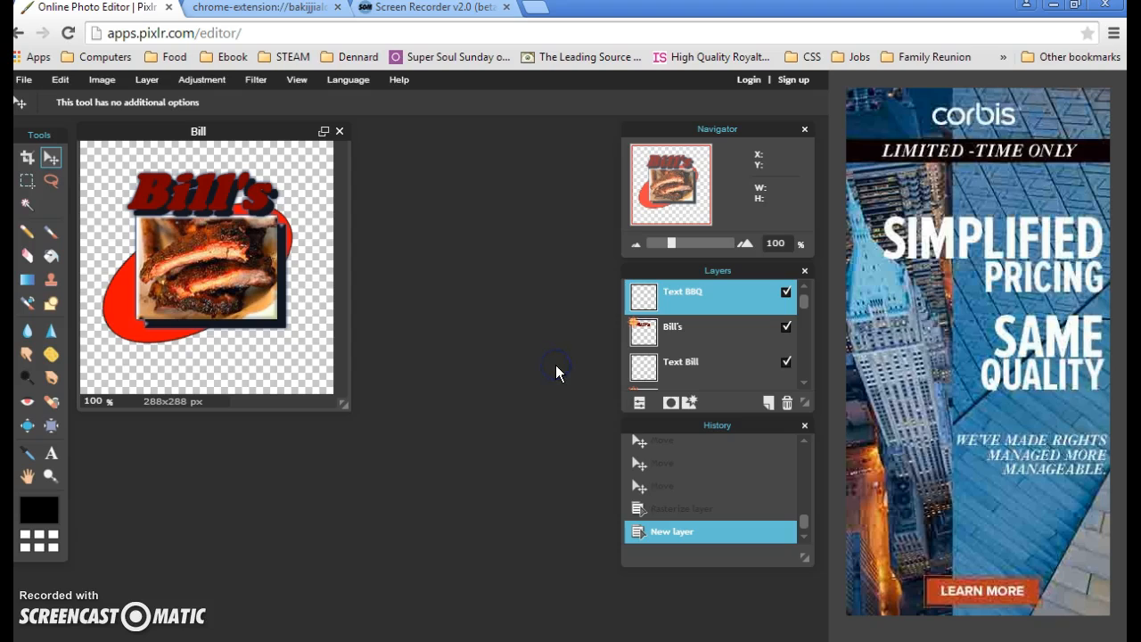
- Add the text "BBA" across the lower edge of the ribs picture
left_click(51, 454)
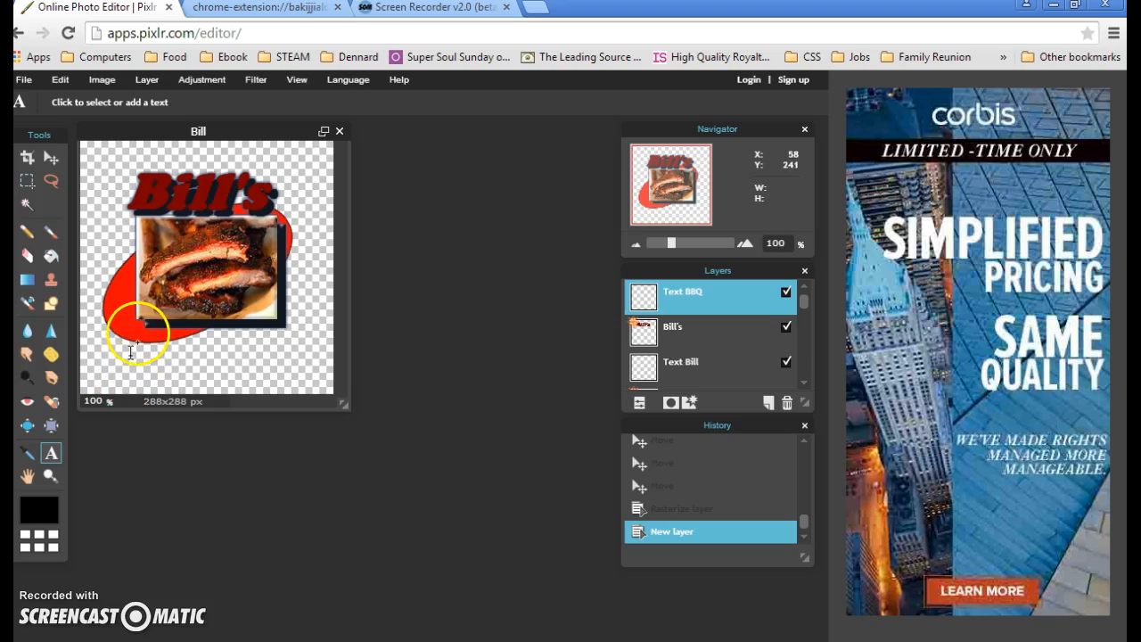
left_click(133, 343)
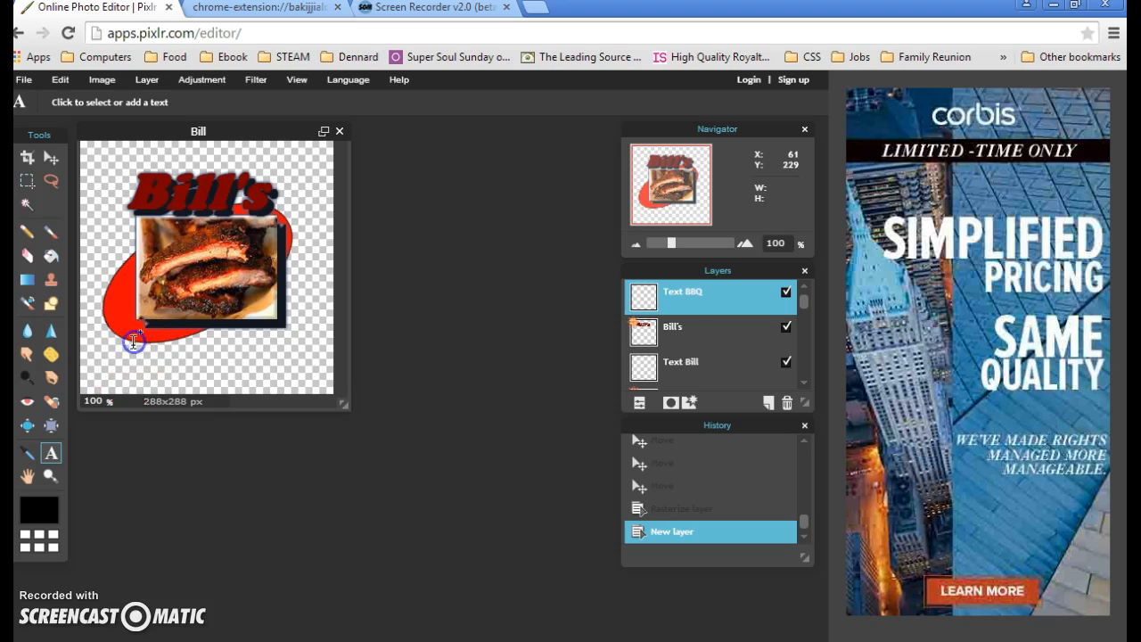
left_click(178, 411)
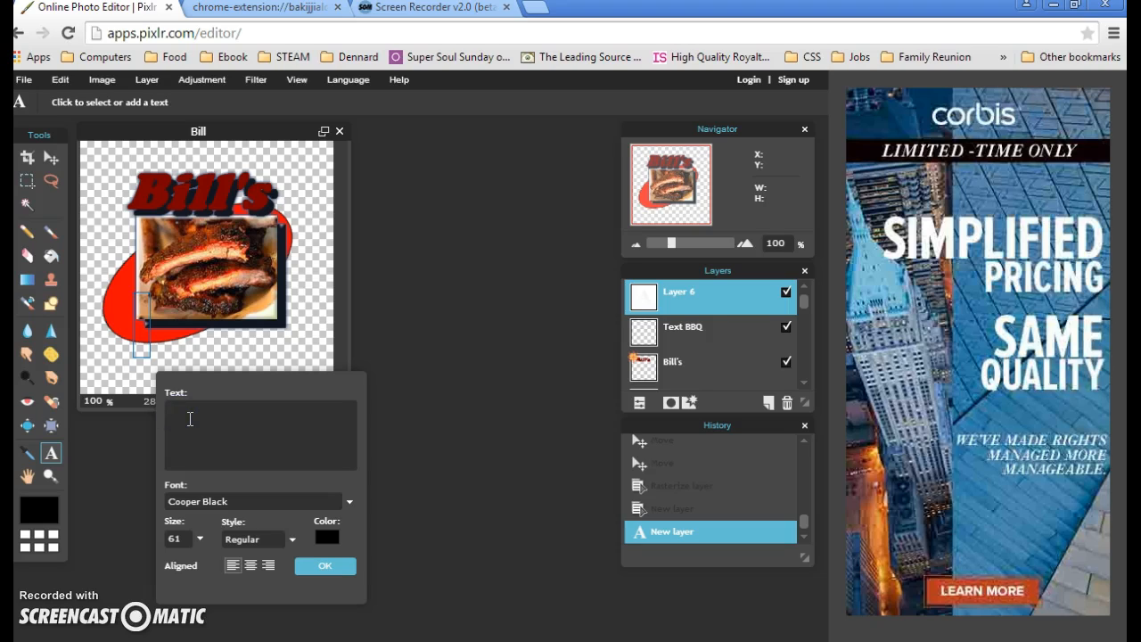
type("BBA")
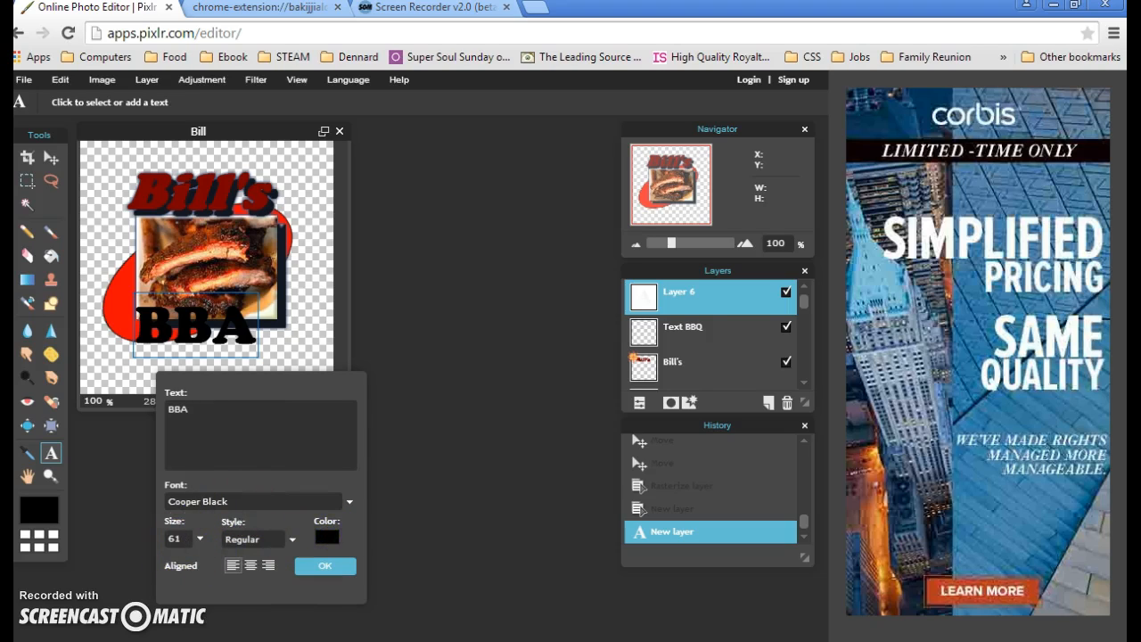
- Color the new text dark red with hex value 780000
left_click(328, 536)
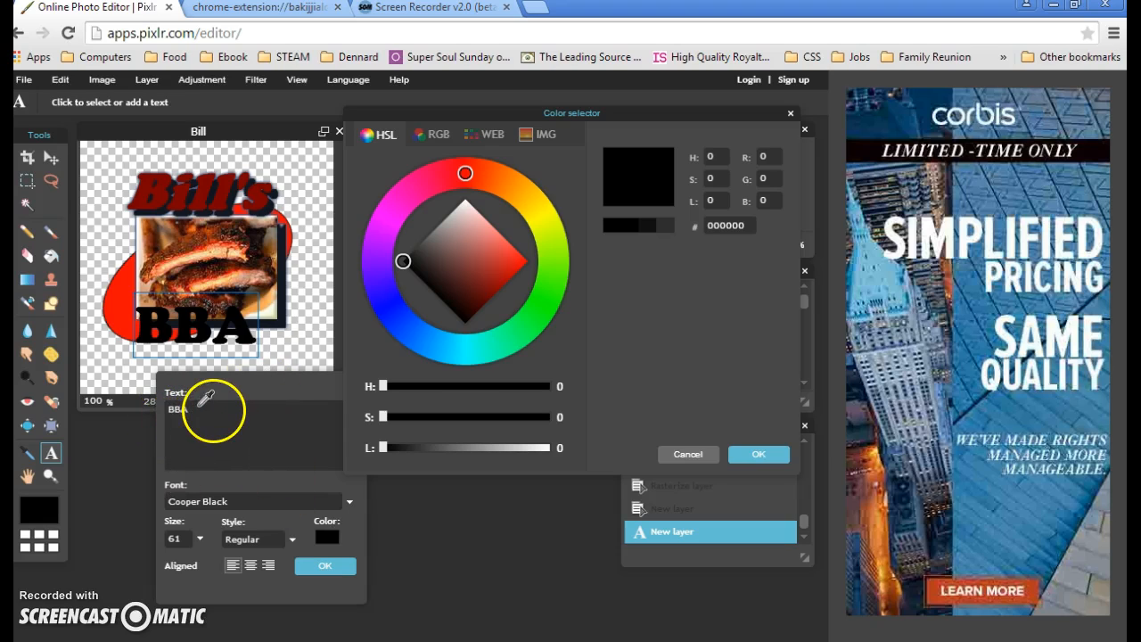
left_click(750, 225)
key("BackSpace")
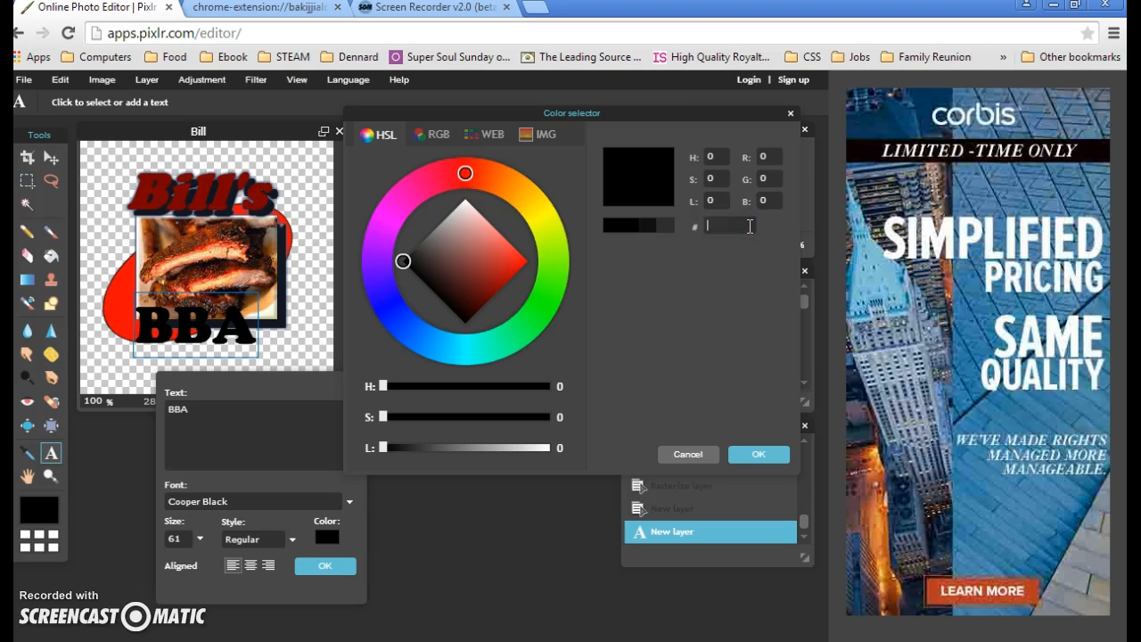
type("78")
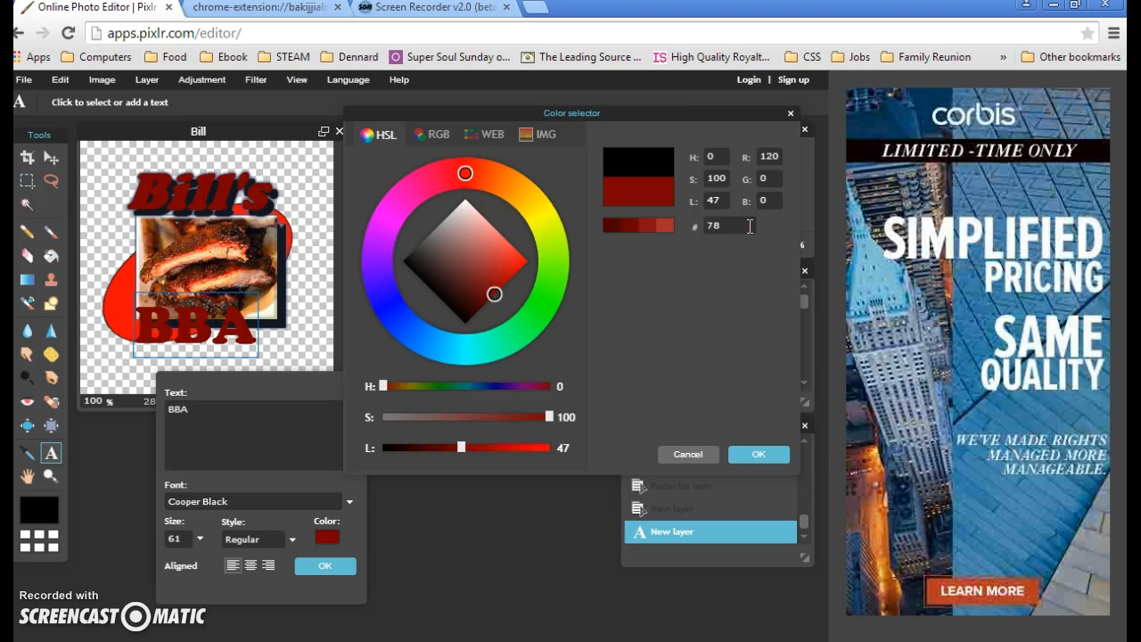
type("0000")
left_click(759, 454)
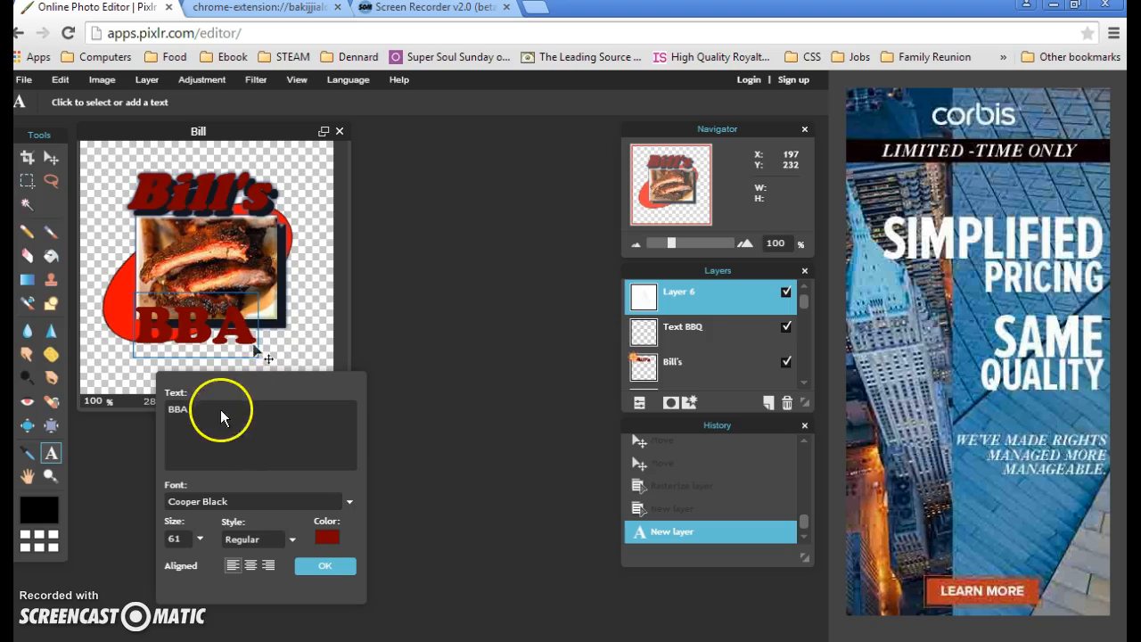
- Correct the new text to read "BBQ" and keep it left-aligned
double_click(211, 415)
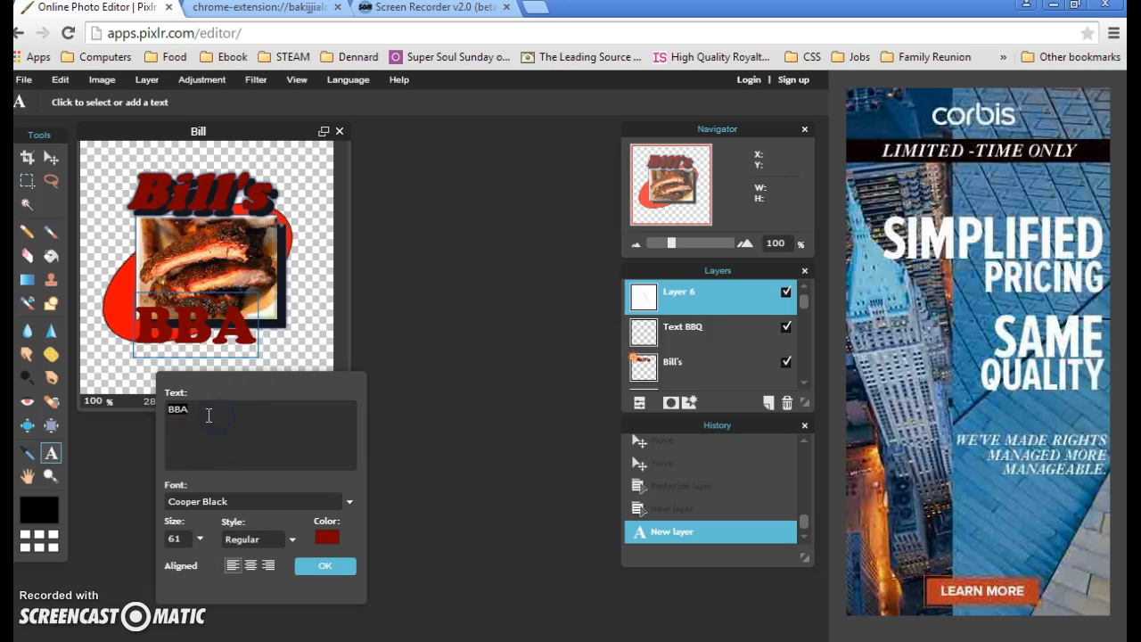
type("BB")
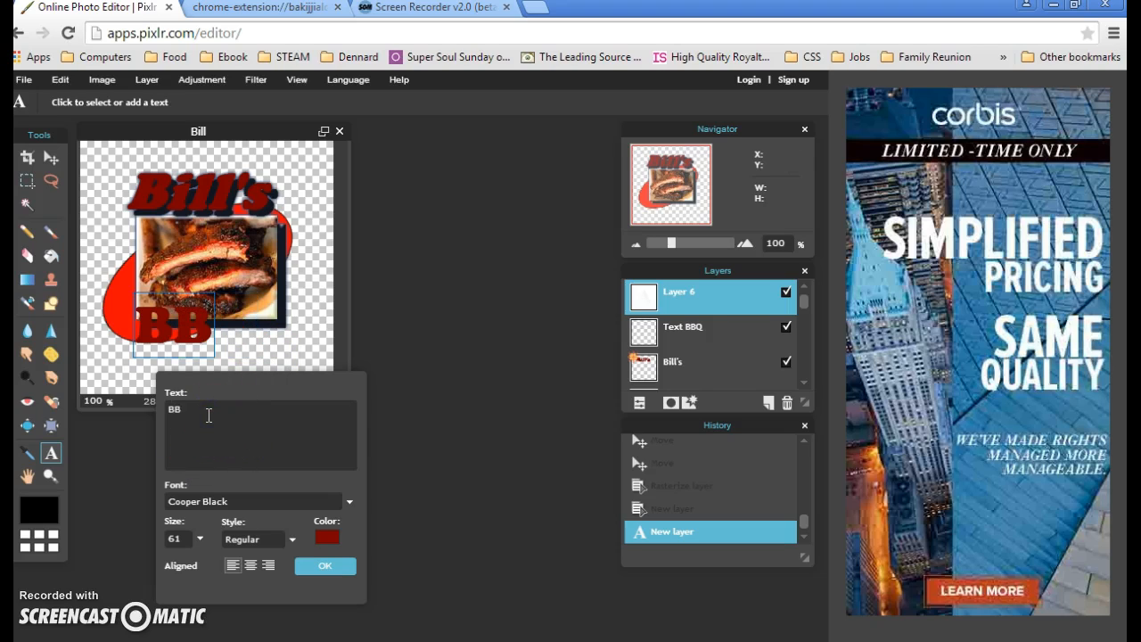
type("Q")
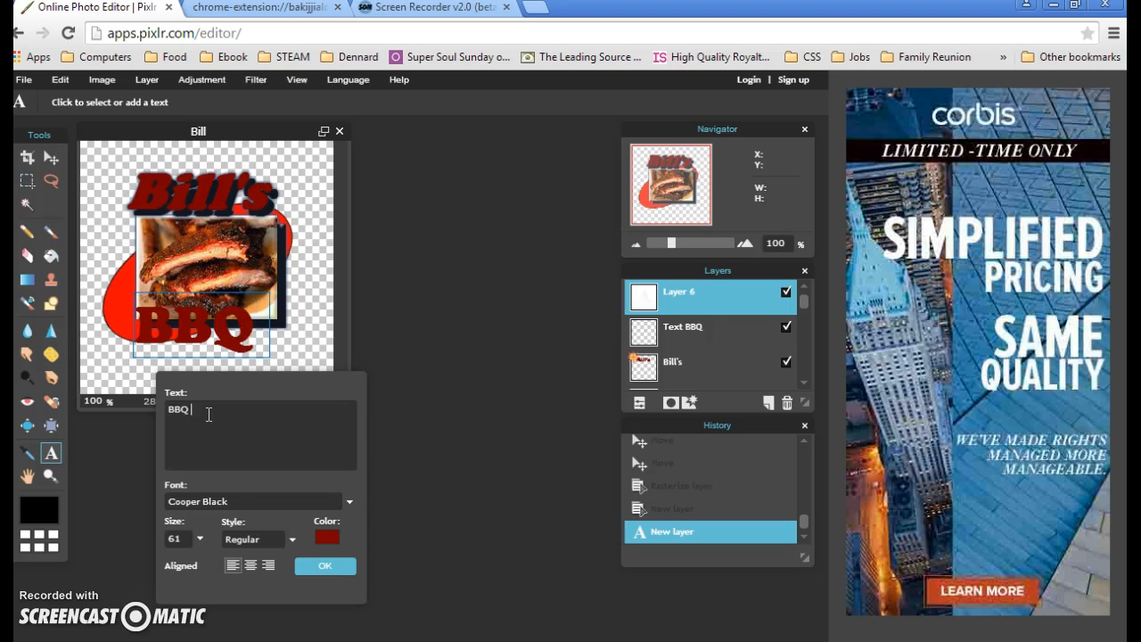
left_click(250, 565)
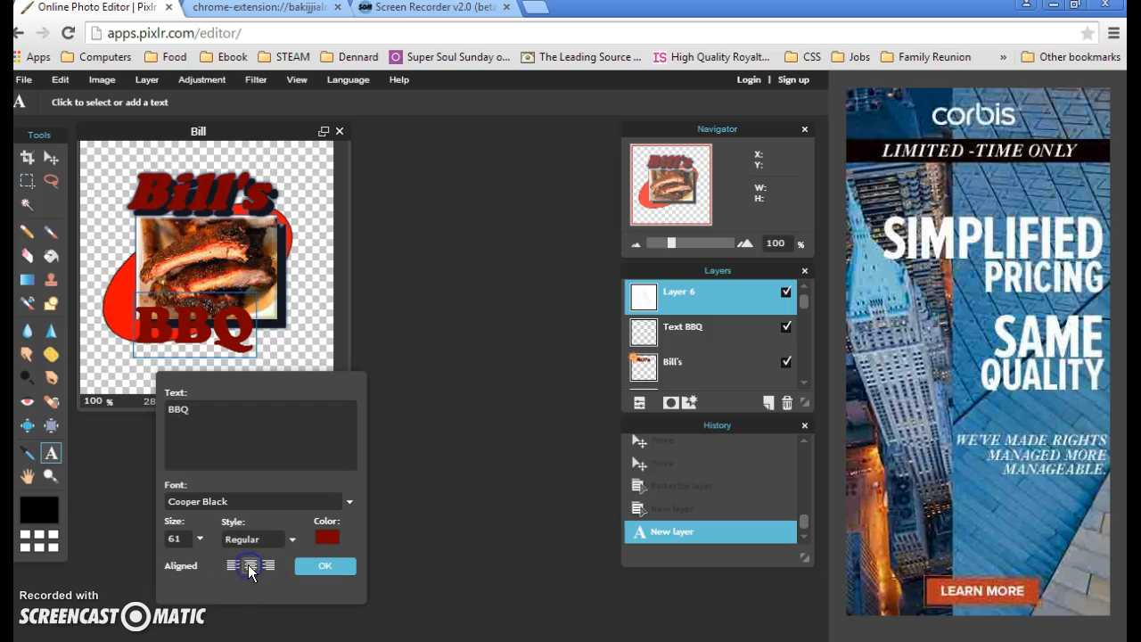
left_click(233, 565)
- Set the "BBQ" text style to Bold/Italic and move the text below the ribs picture, toward its right side
left_click(291, 539)
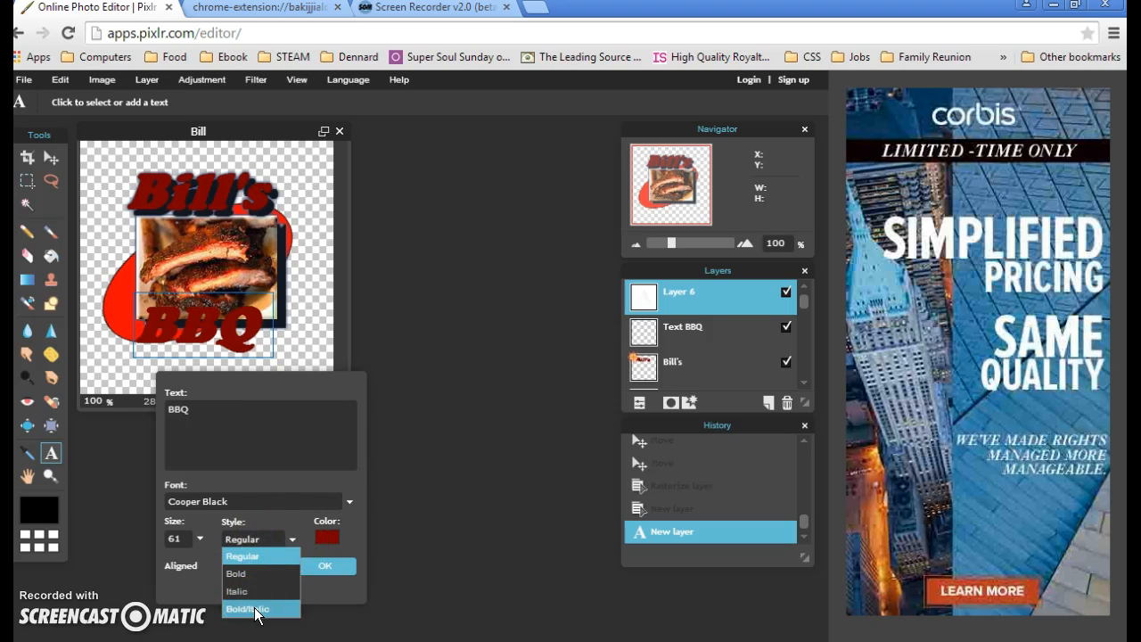
left_click(256, 610)
left_click(316, 566)
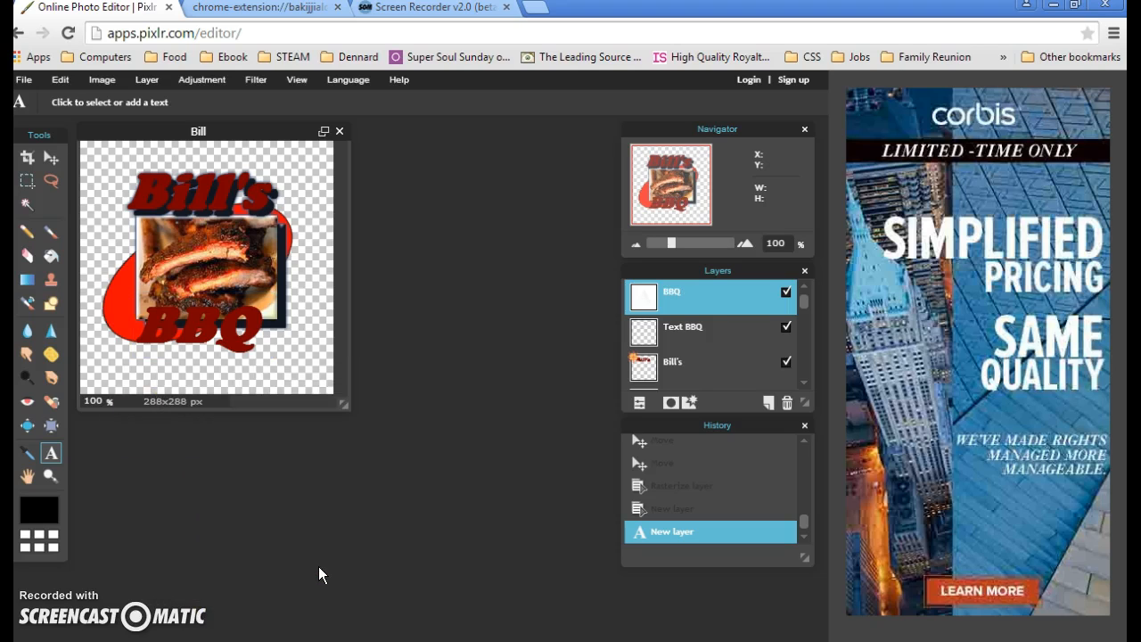
left_click(49, 157)
left_click_drag(206, 333, 257, 340)
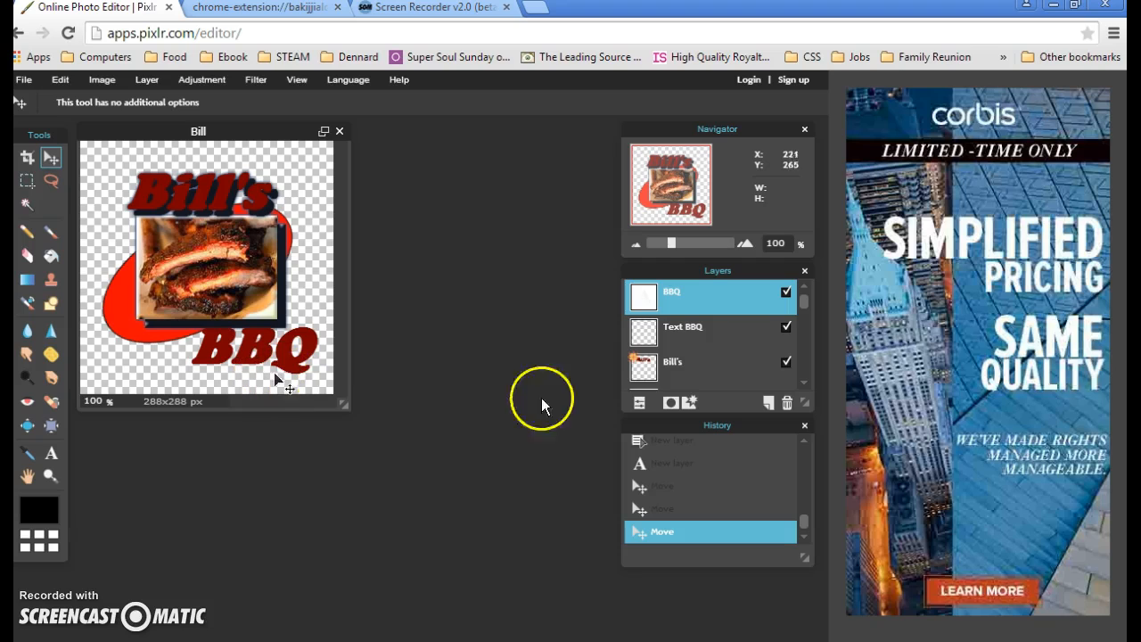
- Apply a drop shadow and an outer glow to the "BBQ" text layer
left_click(689, 401)
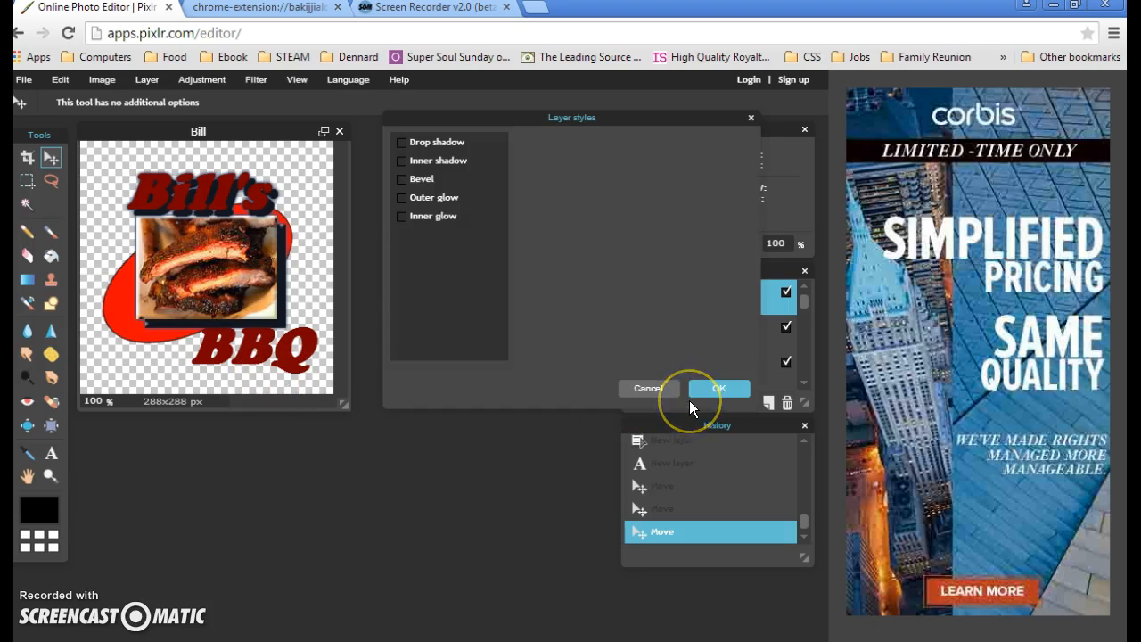
left_click(402, 142)
left_click(412, 203)
left_click(402, 198)
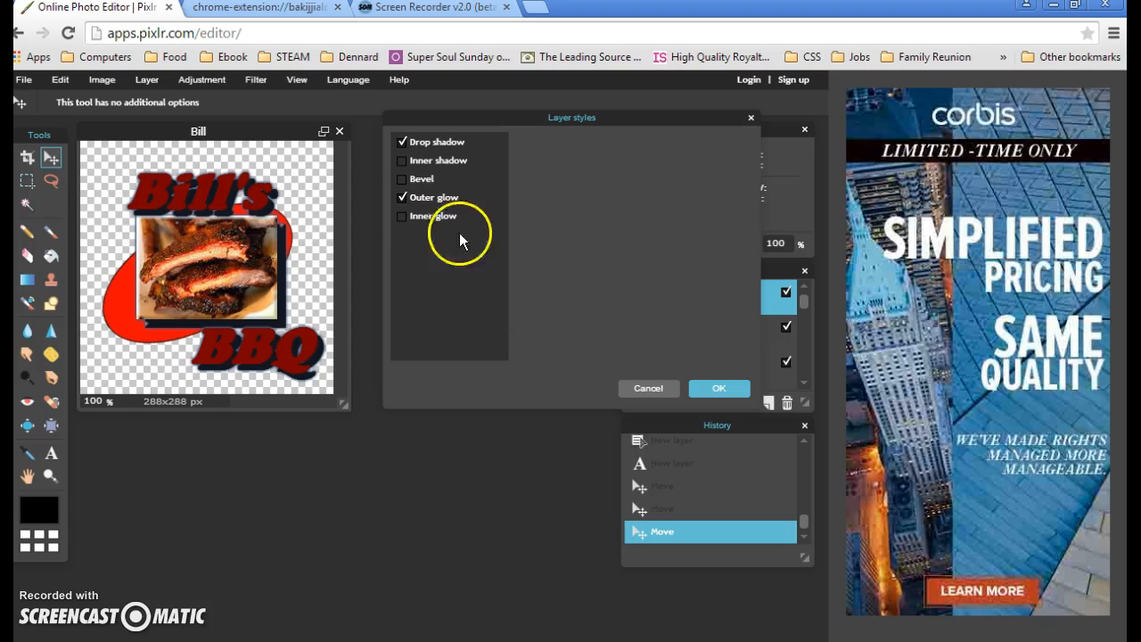
left_click(703, 391)
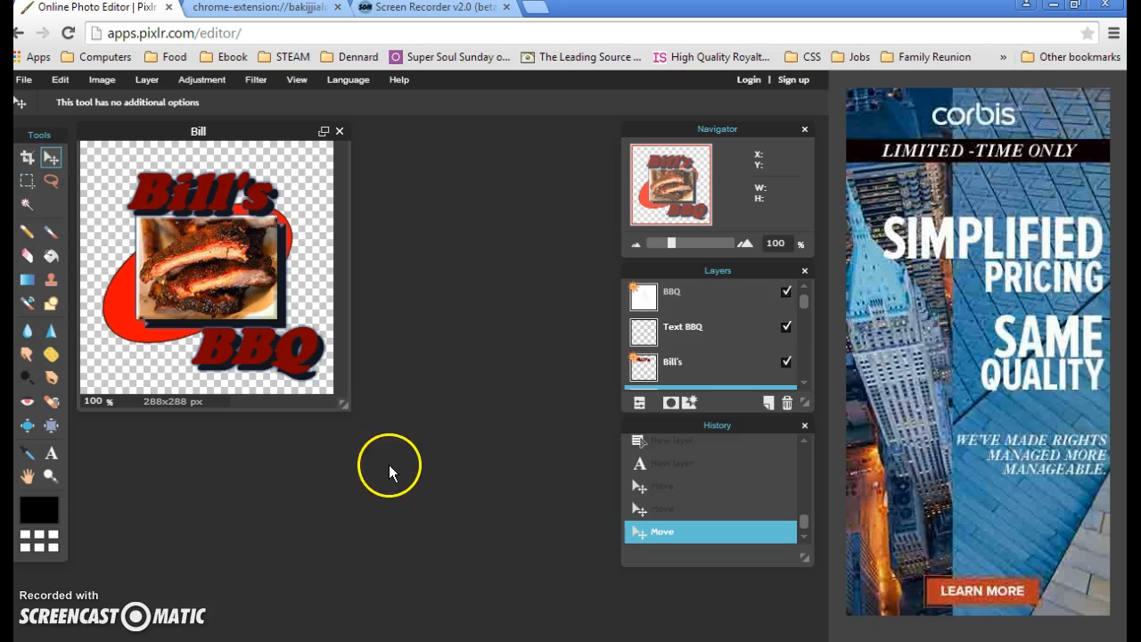
left_click_drag(220, 245, 207, 281)
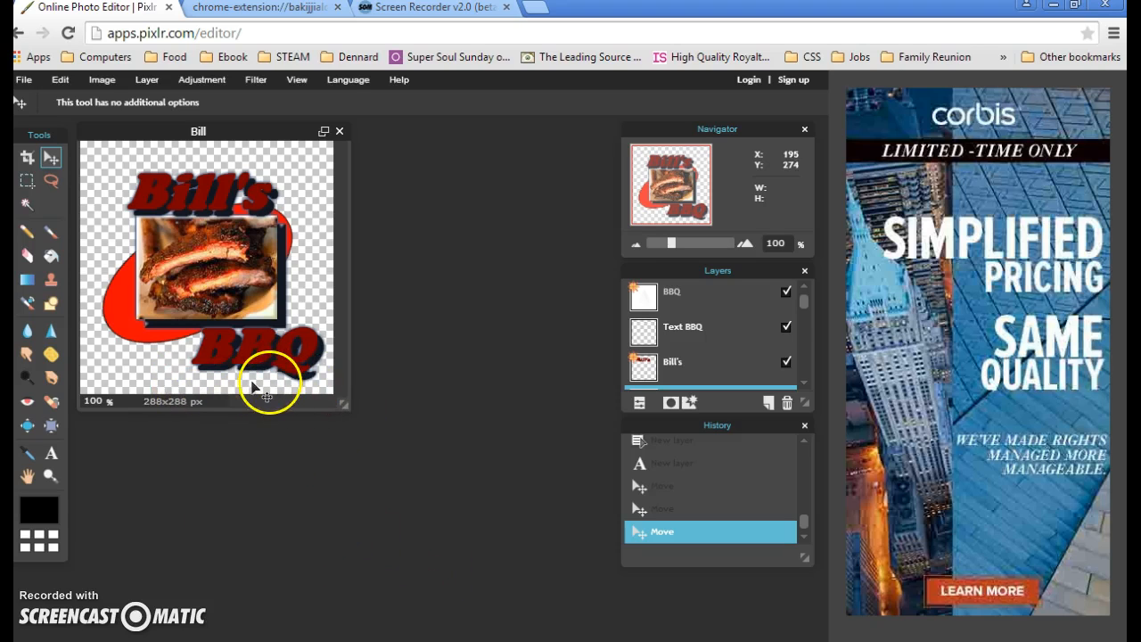
left_click(51, 452)
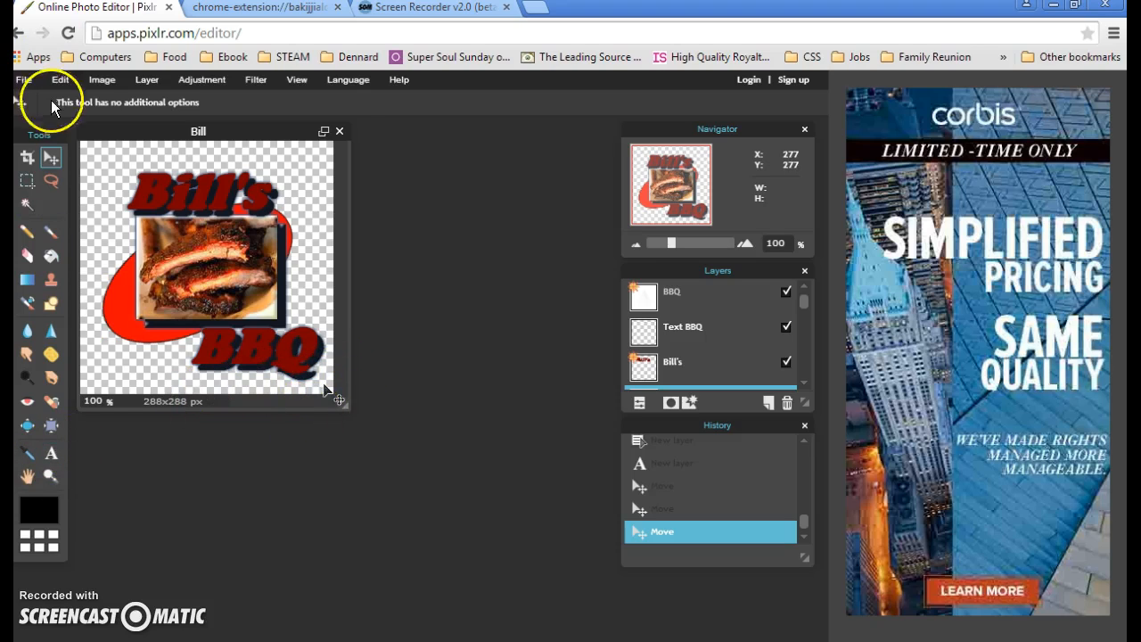
- Review the file formats offered for saving the logo and close the save dialog without saving
left_click(27, 85)
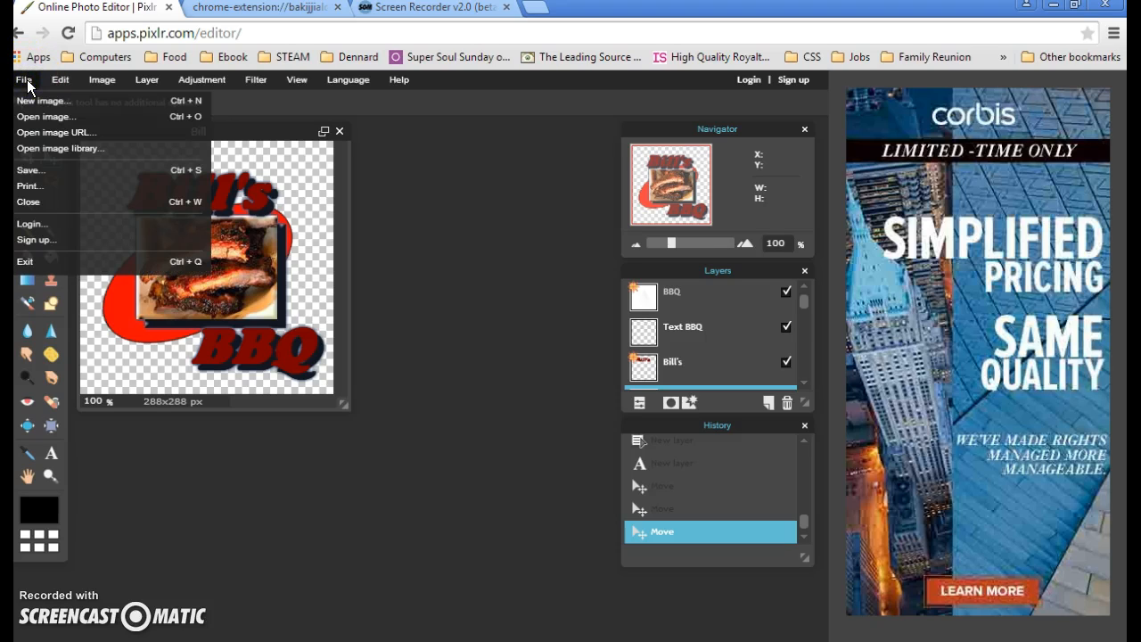
left_click(43, 170)
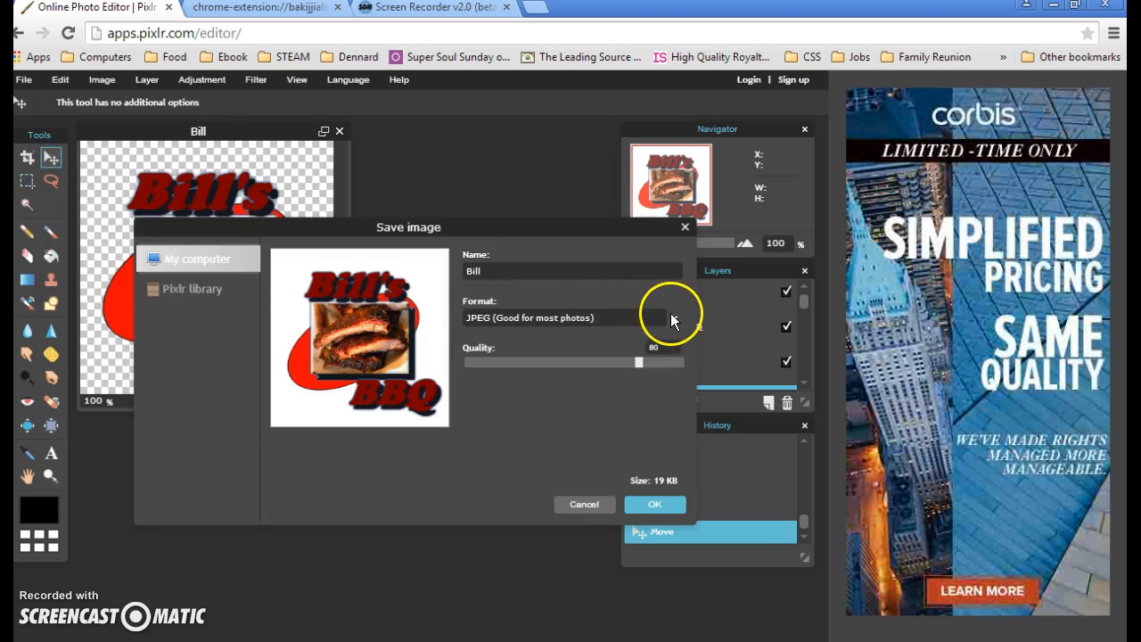
left_click(675, 320)
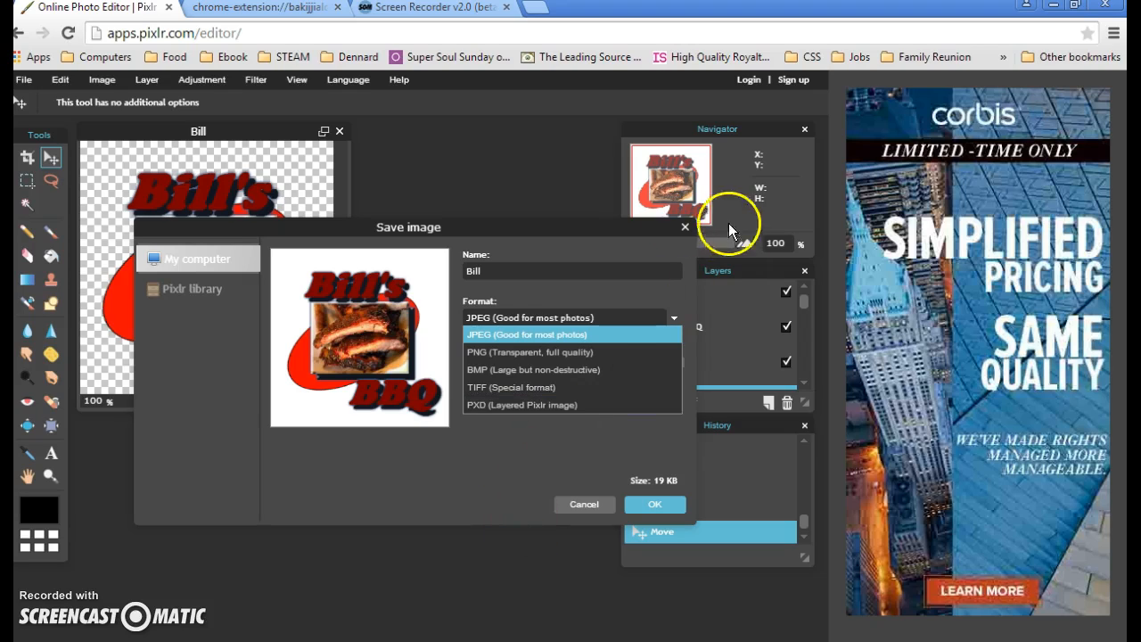
left_click(686, 227)
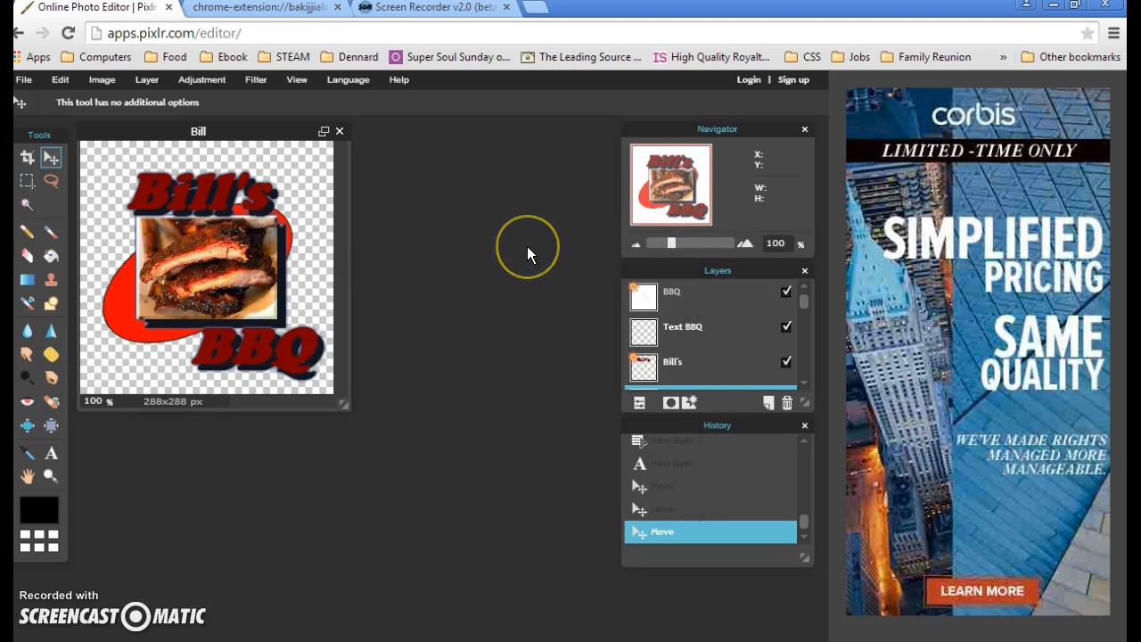